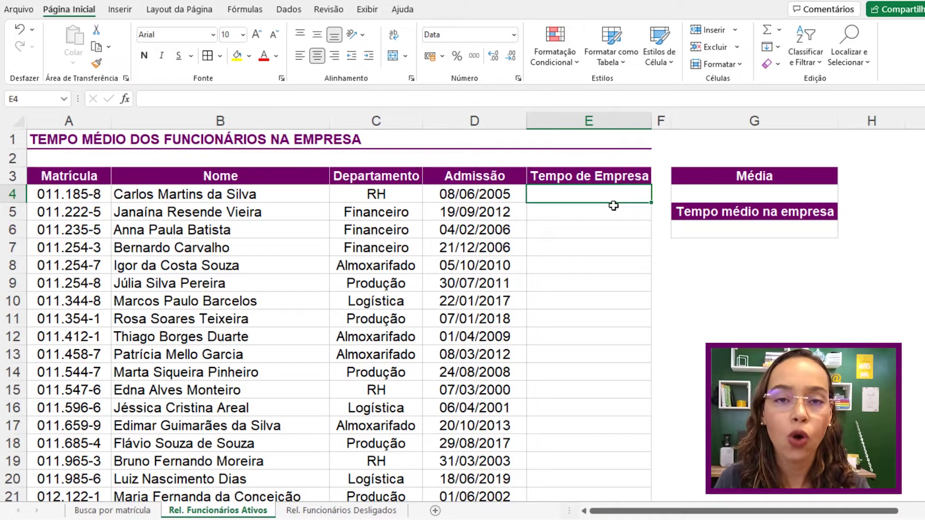
# Step: Enter the formula =HOJE()-D4 in cell E4 to calculate the first employee's time at the company
pyautogui.write('=hoje(')
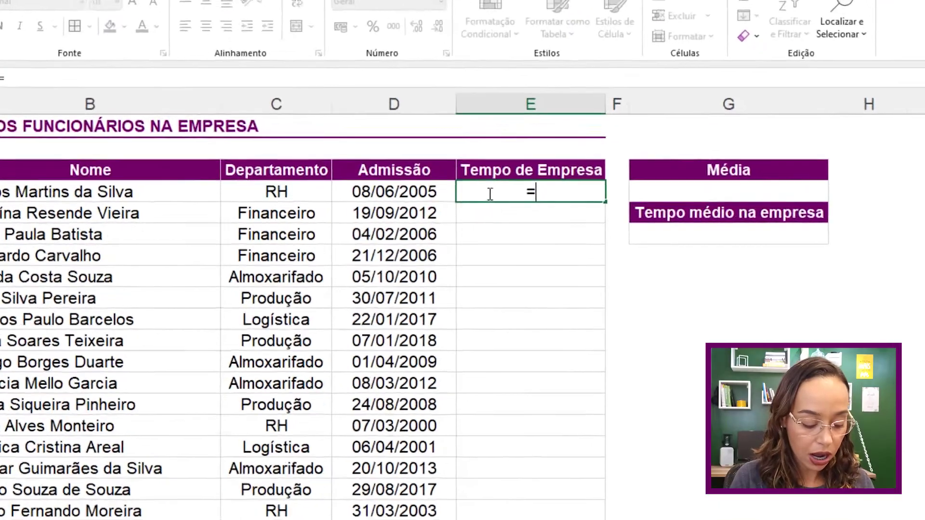
pyautogui.write(')')
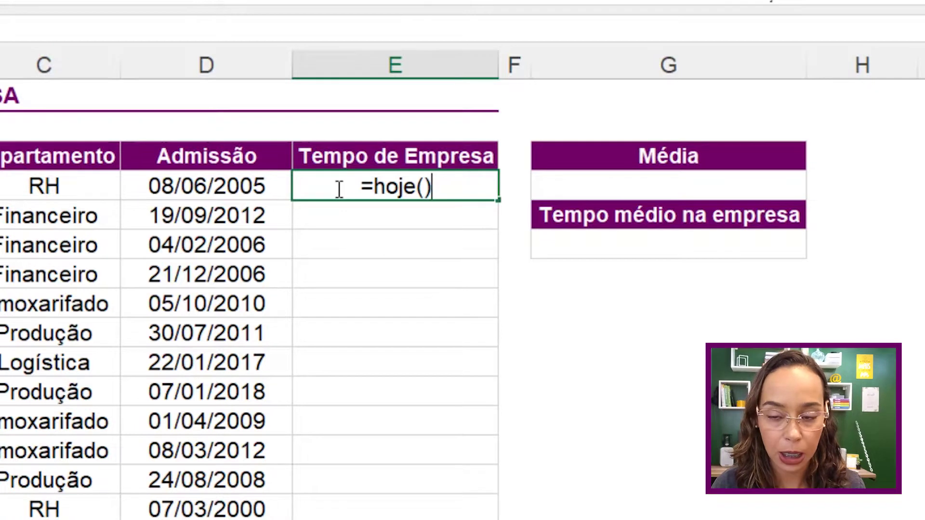
pyautogui.write('-')
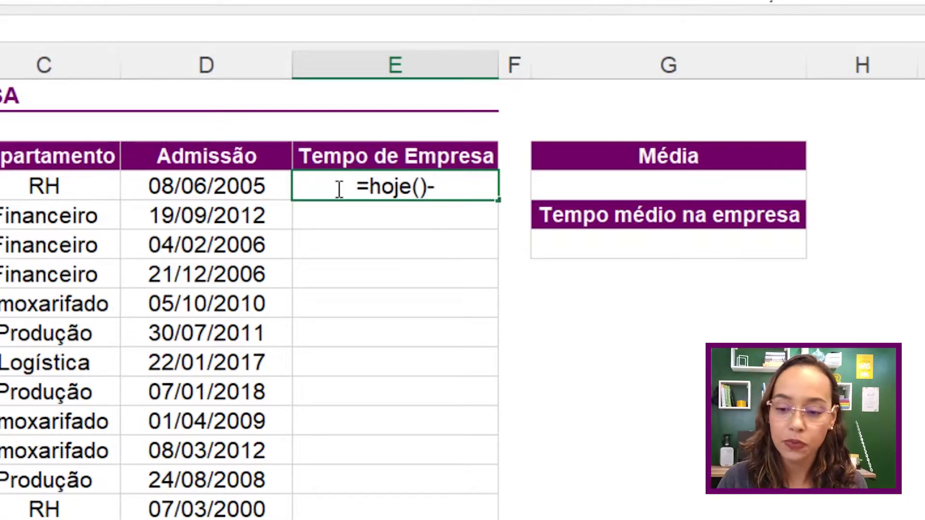
pyautogui.click(249, 187)
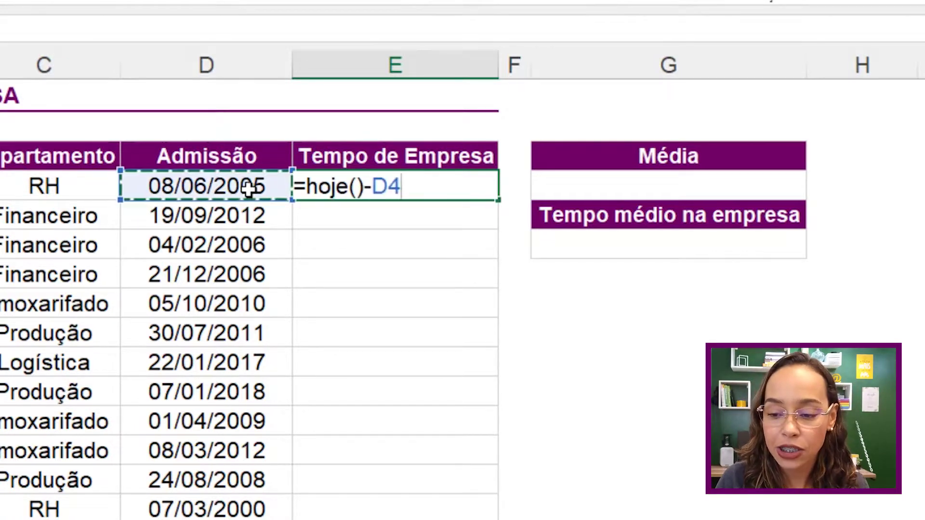
pyautogui.press('Return')
pyautogui.press('Up')
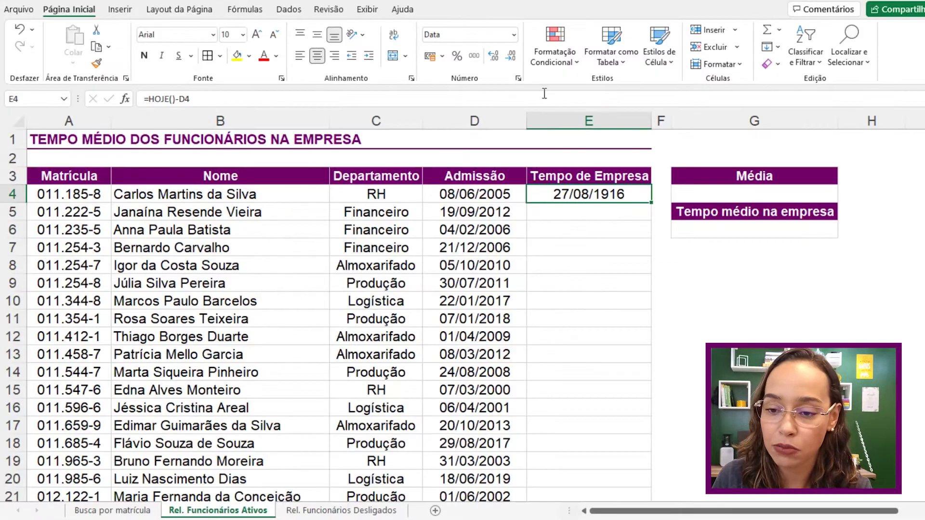
# Step: Format cell E4 as Geral and fill its formula down the whole Tempo de Empresa column
pyautogui.click(514, 35)
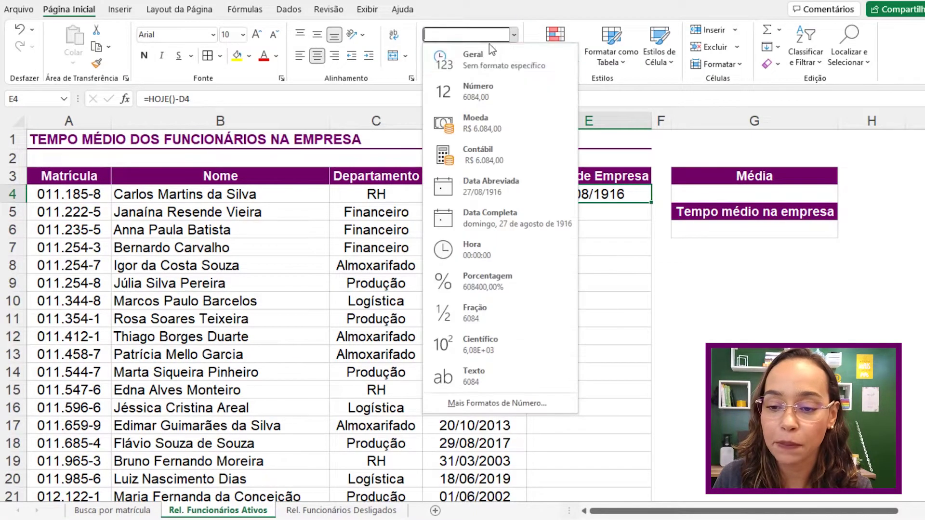
pyautogui.click(475, 59)
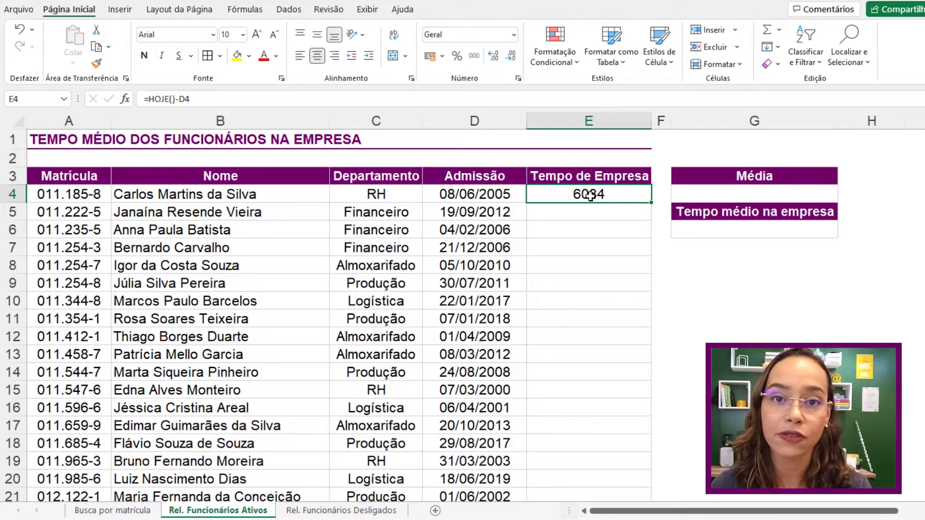
pyautogui.doubleClick(650, 202)
pyautogui.scroll(-10, 644, 223)
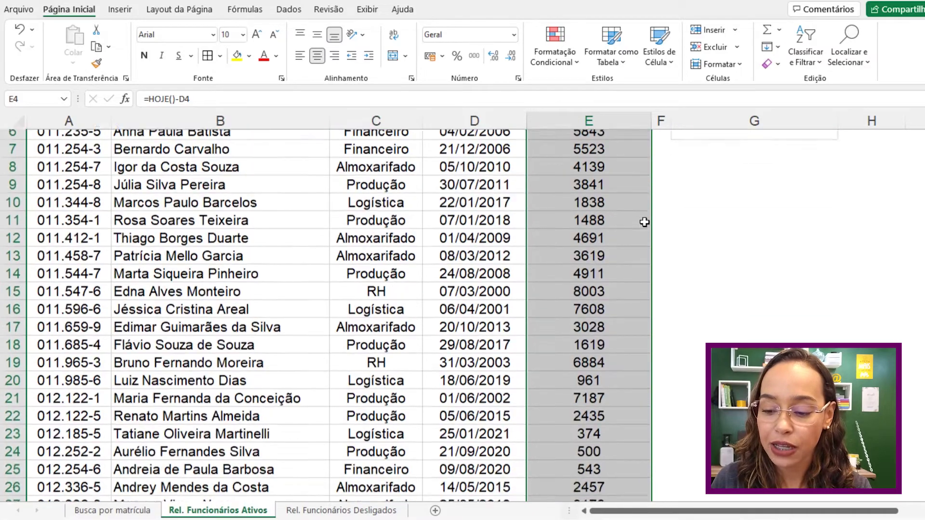
pyautogui.scroll(10, 644, 222)
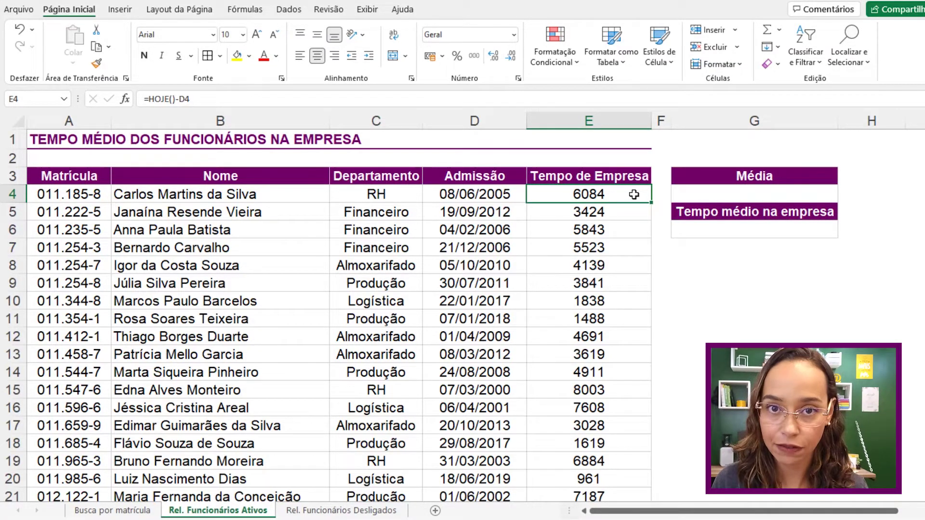
# Step: Enter =MÉDIA(E4:E45) in cell G4 under Média to average the Tempo de Empresa values
pyautogui.click(766, 193)
pyautogui.write('=média')
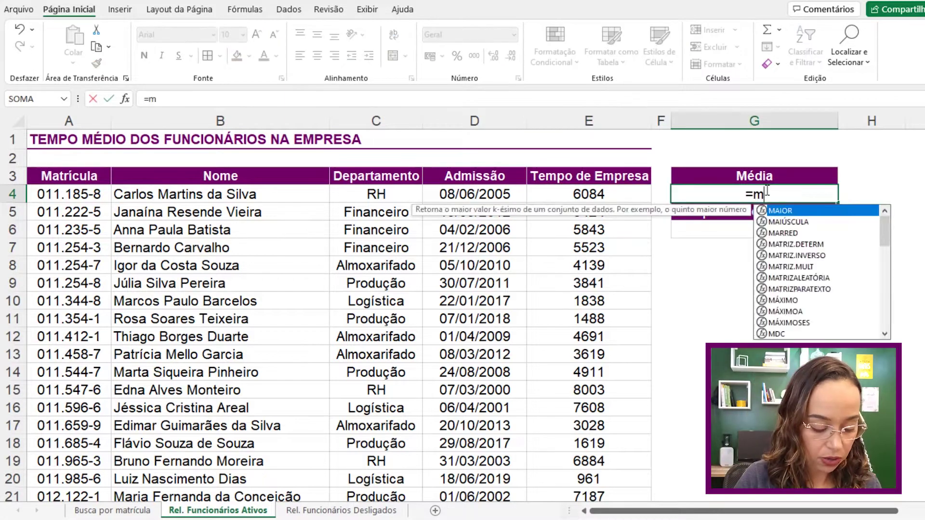
pyautogui.press('Tab')
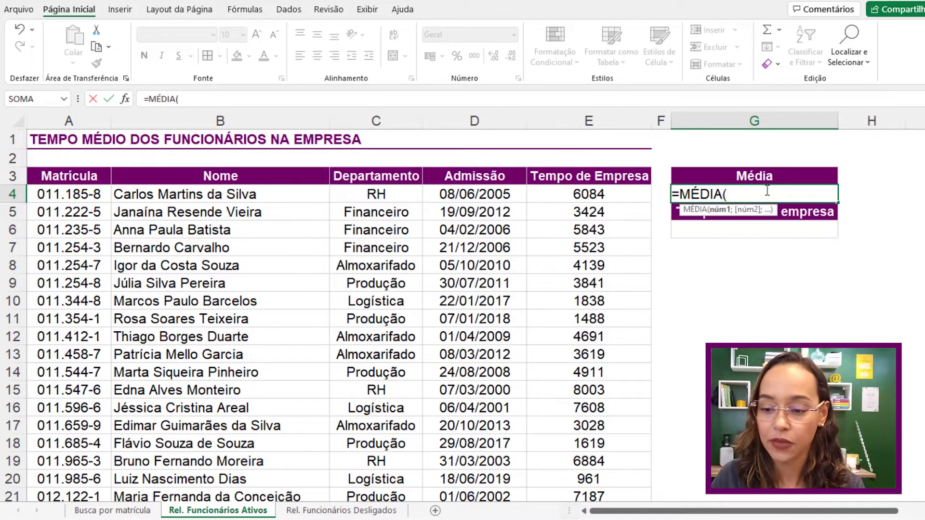
pyautogui.click(600, 194)
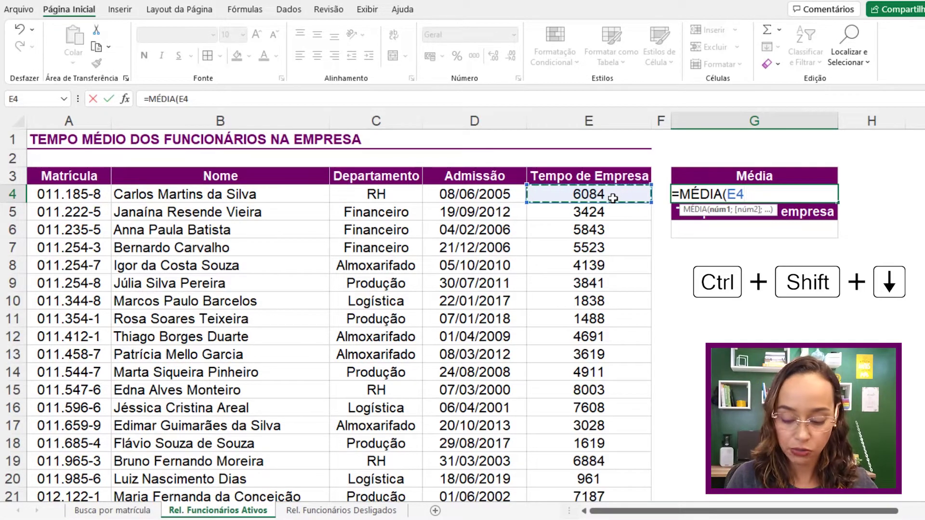
pyautogui.hotkey('ctrl', 'shift', 'Down')
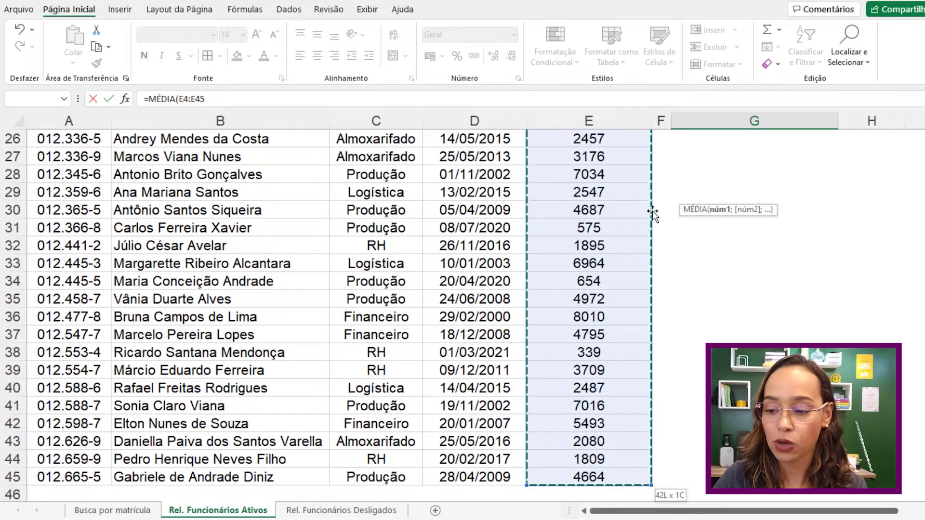
pyautogui.hotkey('ctrl', 'BackSpace')
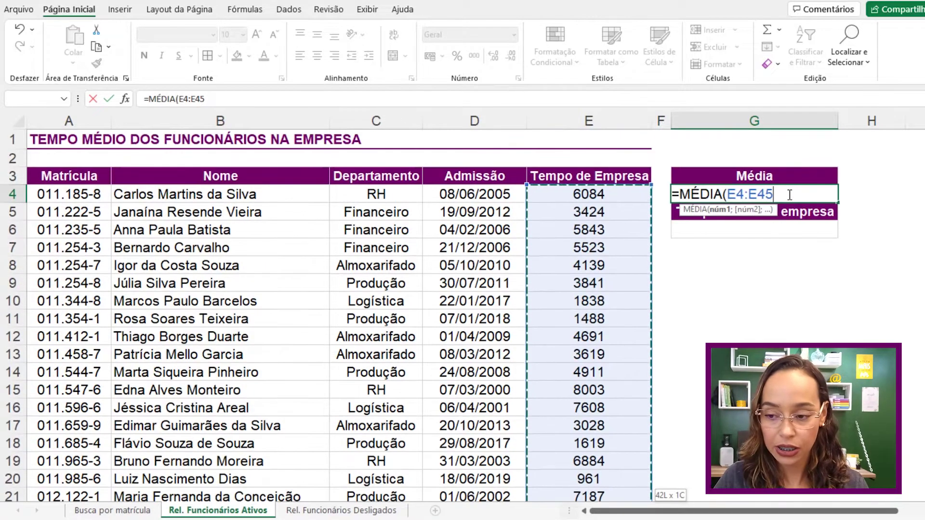
pyautogui.press('Return')
pyautogui.click(820, 194)
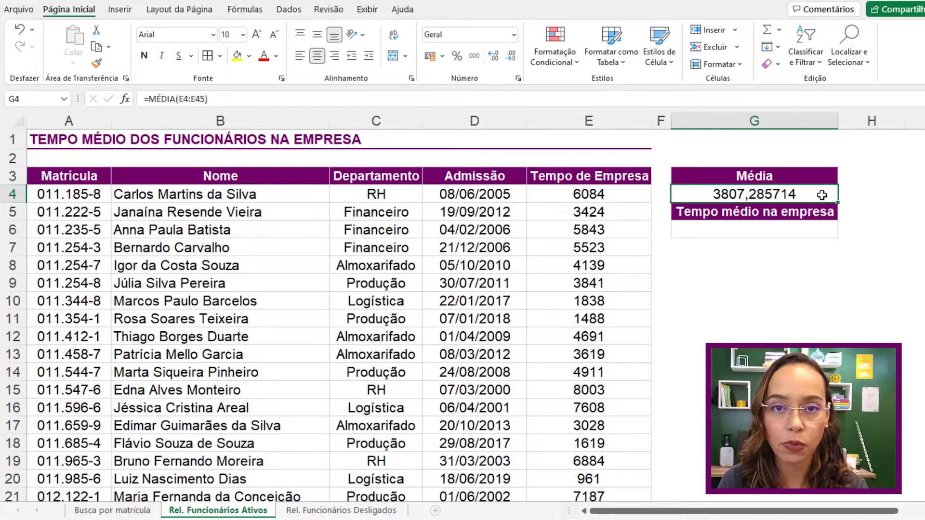
# Step: Enter =DATADIF(0;G4;"y") in cell G6 under Tempo médio na empresa to convert the average into full years
pyautogui.click(728, 230)
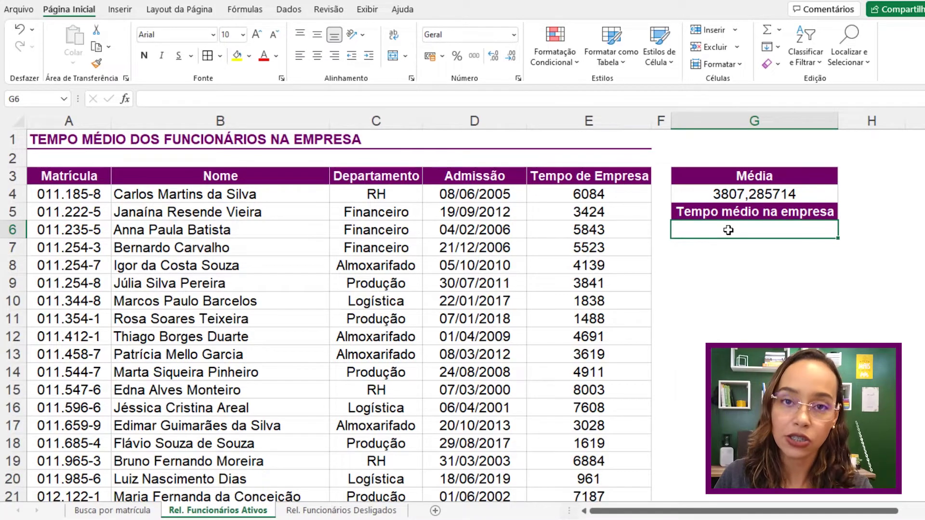
pyautogui.click(112, 510)
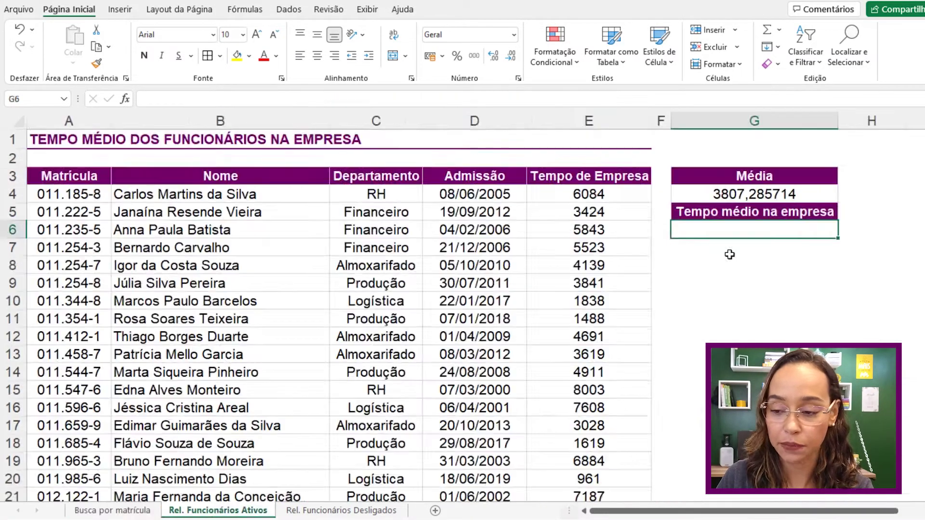
pyautogui.write('=data')
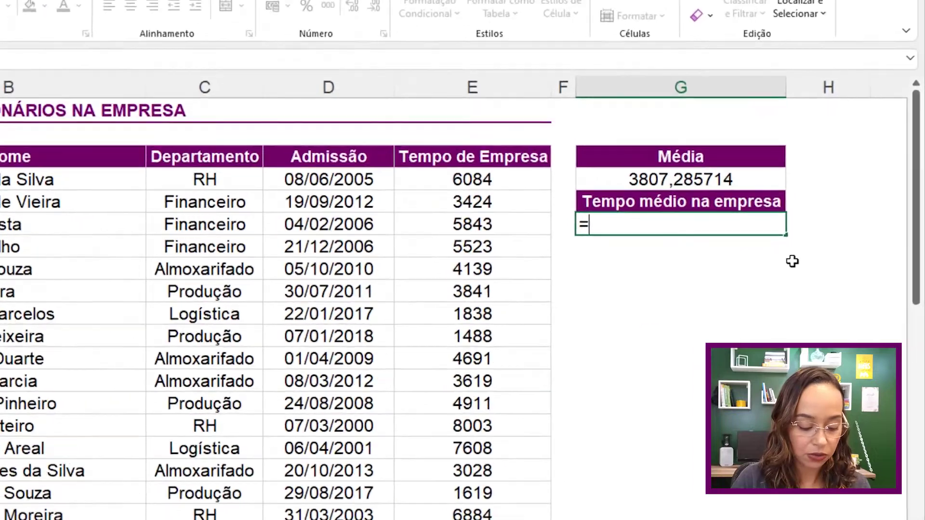
pyautogui.write('dif(')
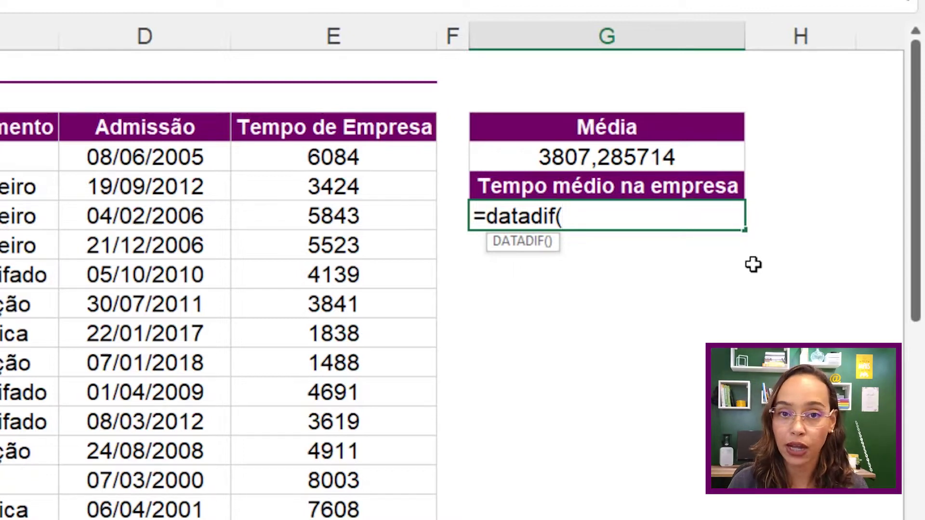
pyautogui.write('0')
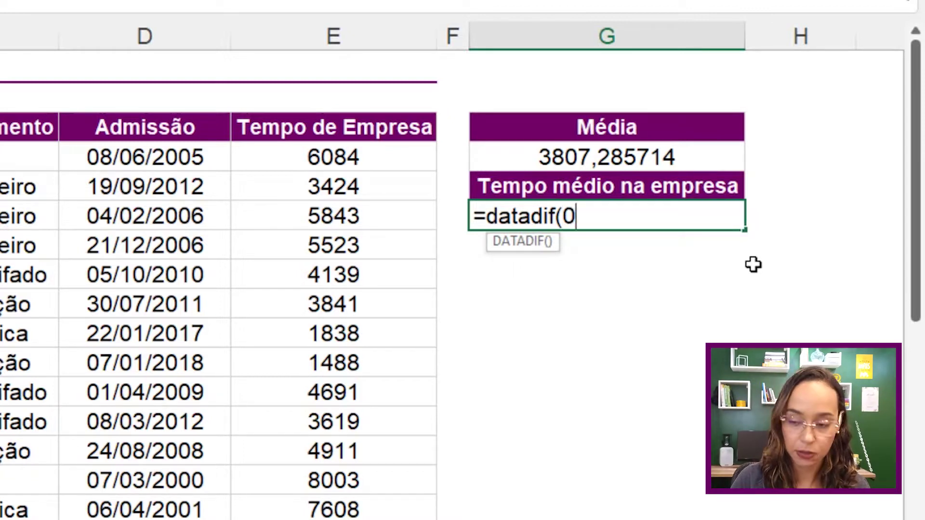
pyautogui.write(';')
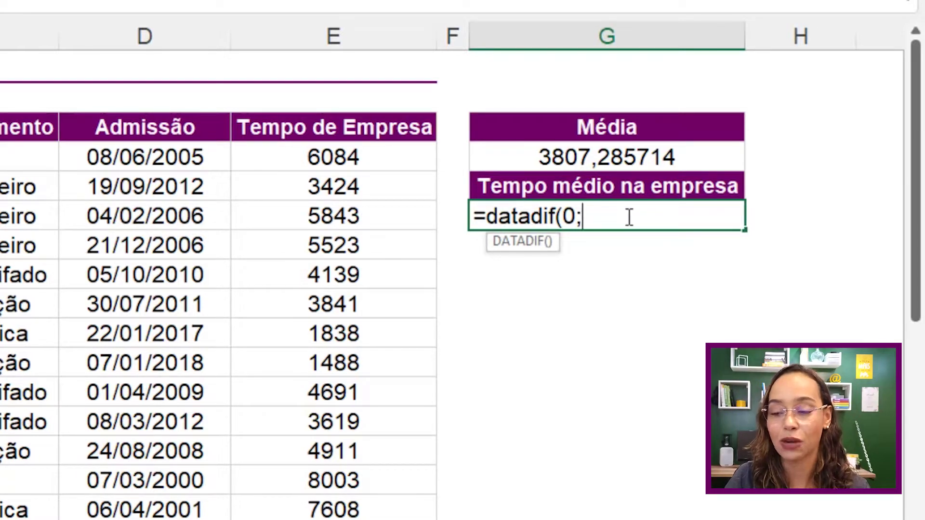
pyautogui.click(636, 158)
pyautogui.write(';')
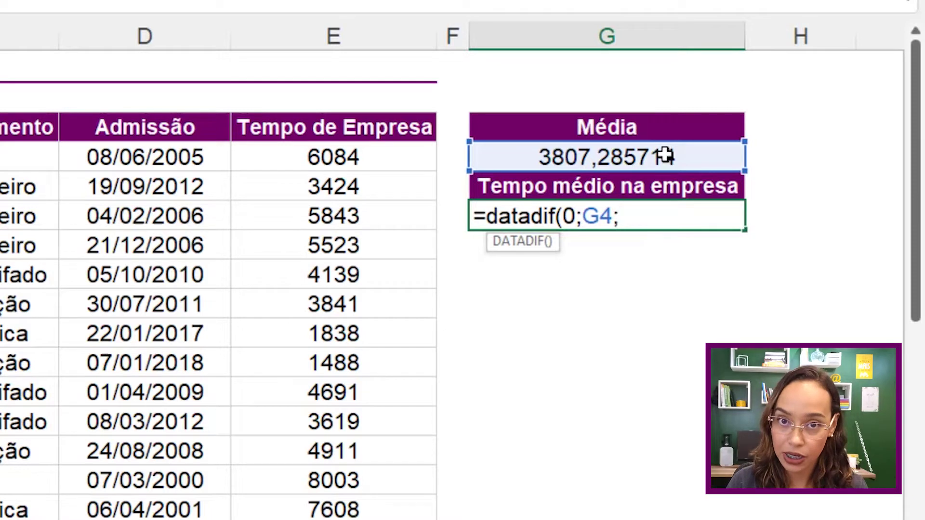
pyautogui.write('"')
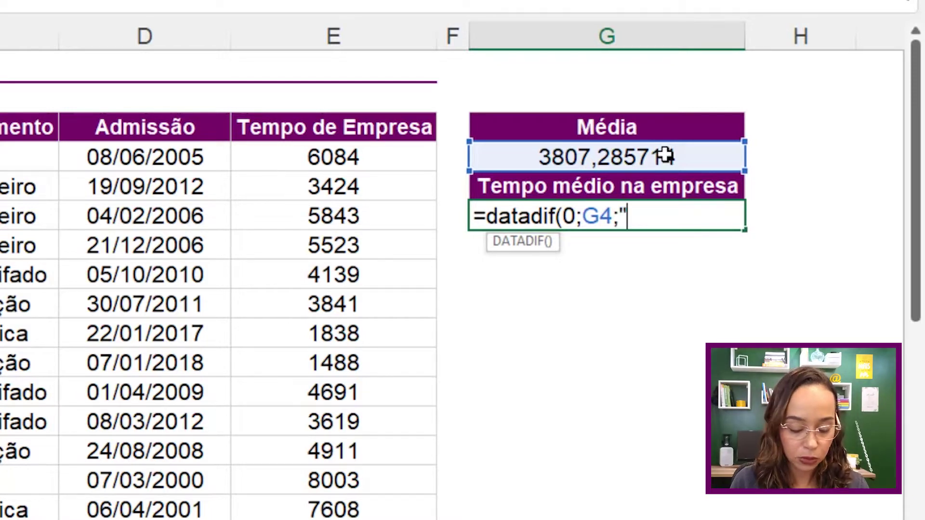
pyautogui.write('y"')
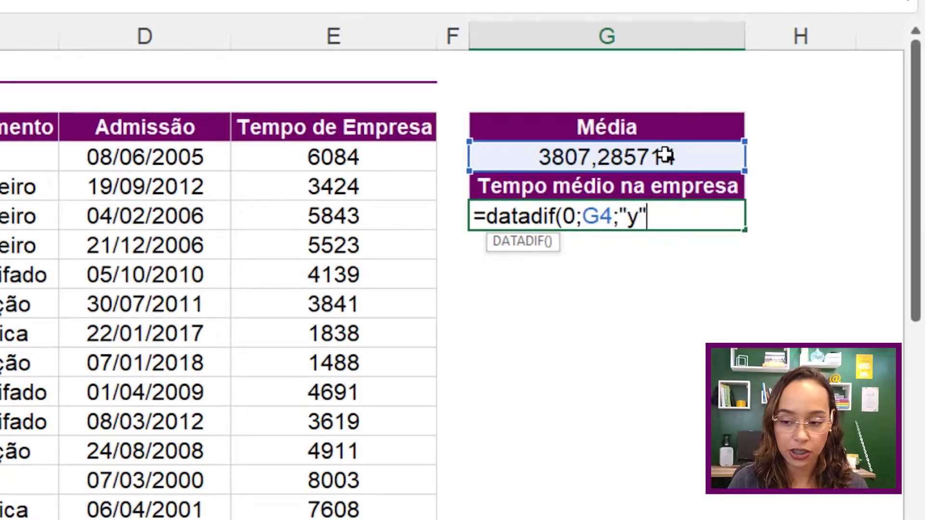
pyautogui.write(')')
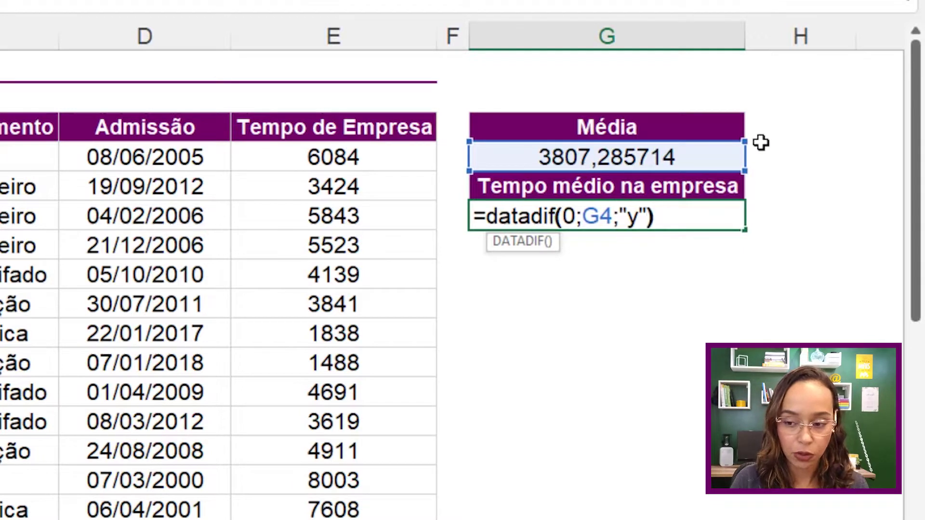
pyautogui.press('Return')
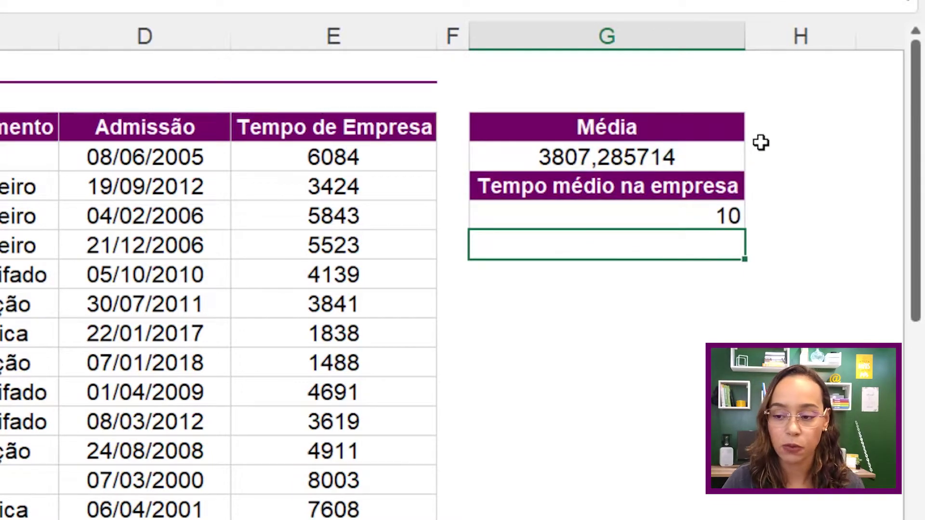
# Step: Append &" anos, " to the DATADIF formula in cell G6
pyautogui.click(706, 215)
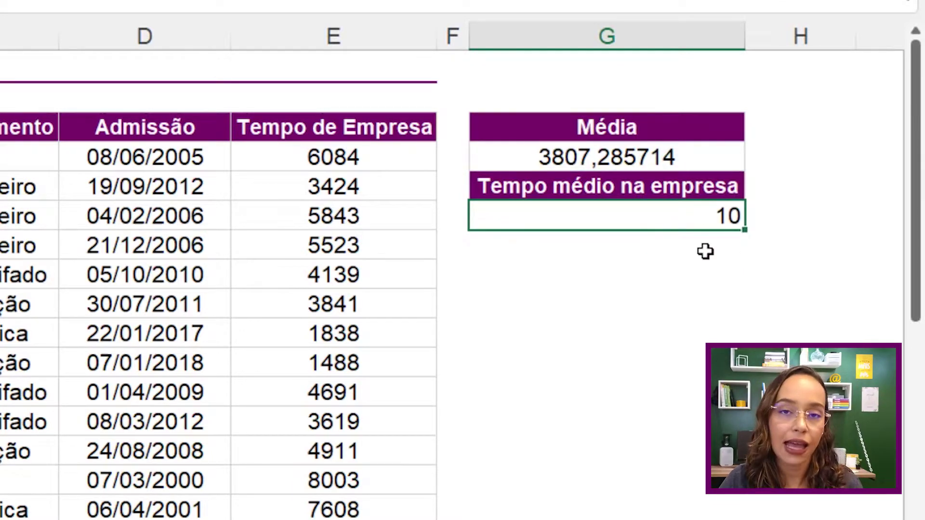
pyautogui.doubleClick(716, 213)
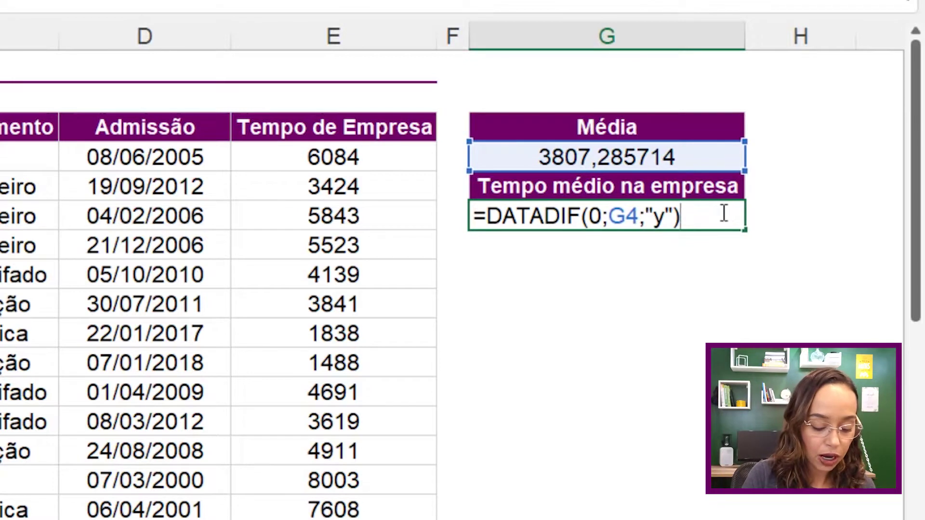
pyautogui.write('&')
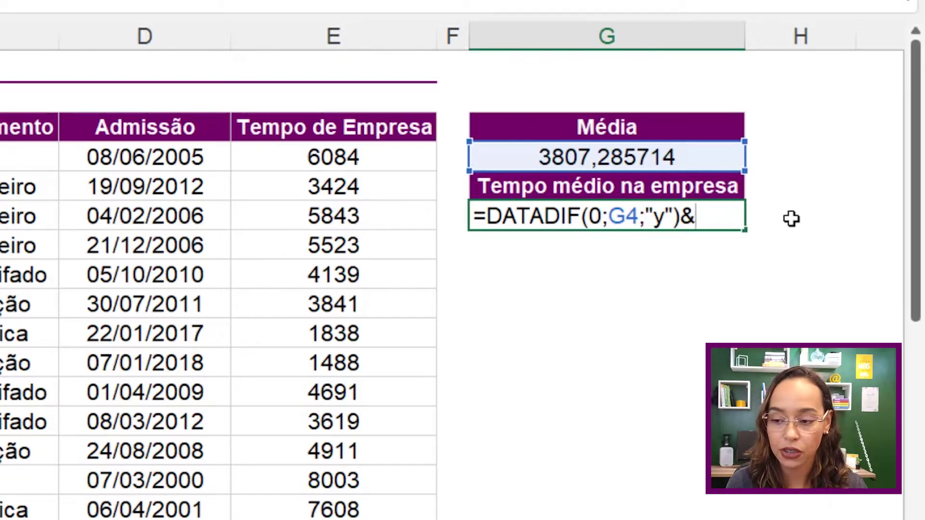
pyautogui.write('"')
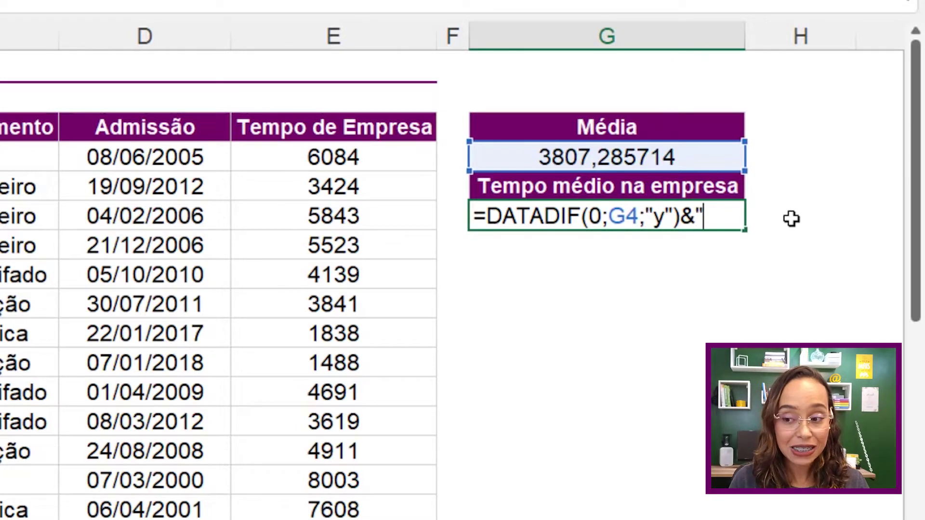
pyautogui.write(' anos')
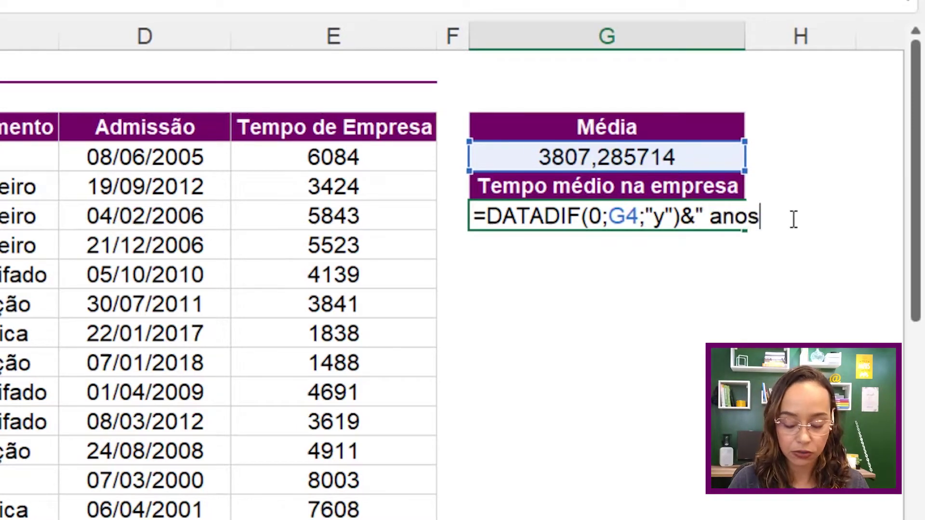
pyautogui.write(', ')
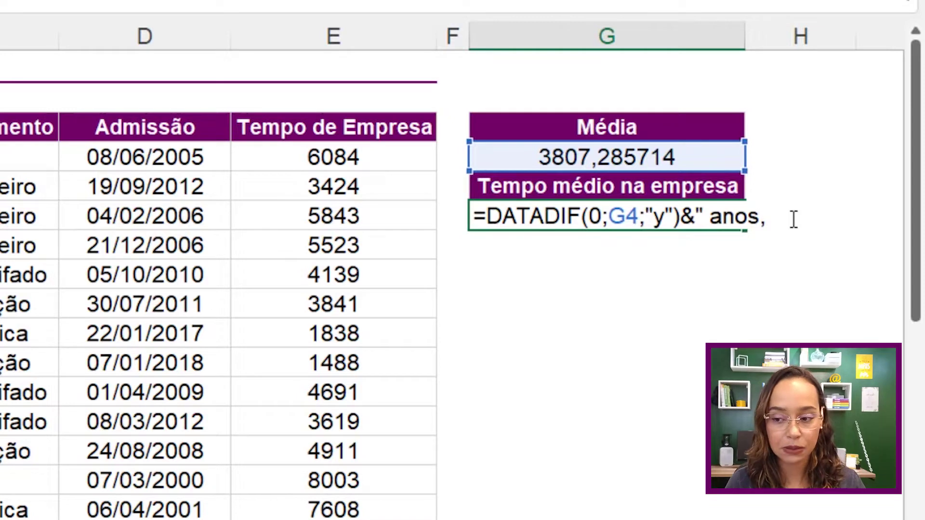
pyautogui.write('"')
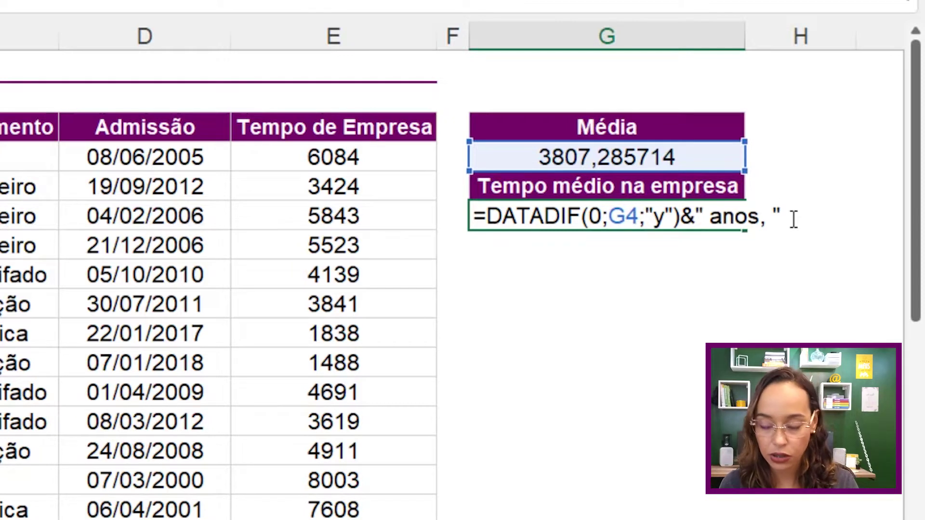
pyautogui.press('Return')
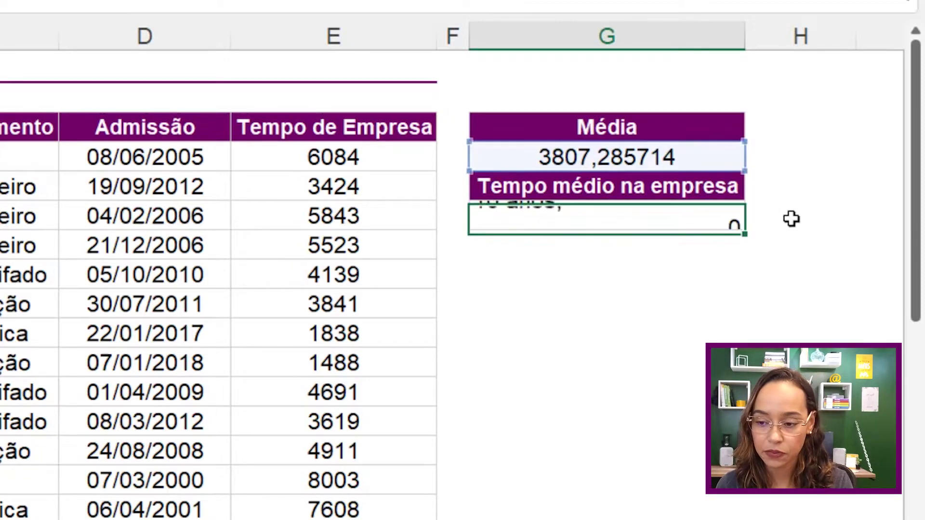
# Step: Append &DATADIF(0;G4;"ym") to the formula in cell G6 to add the remaining months
pyautogui.doubleClick(594, 213)
pyautogui.click(794, 216)
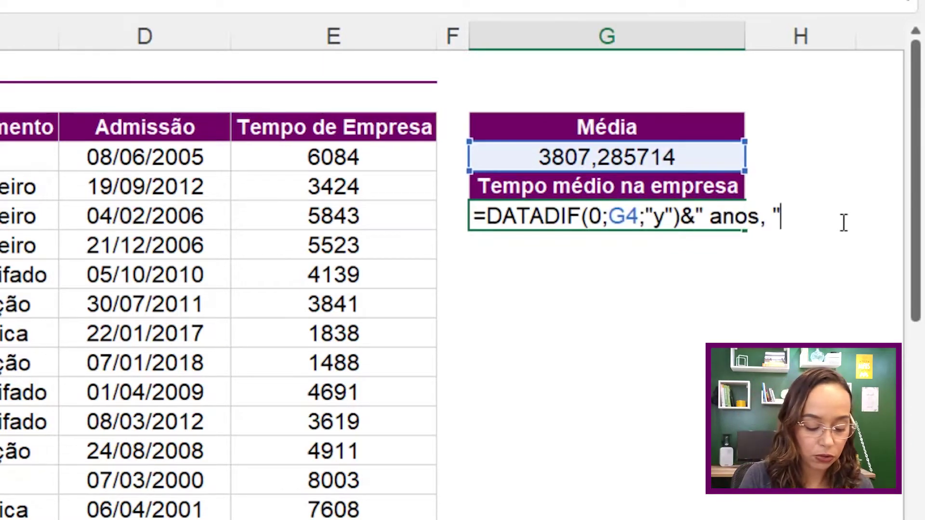
pyautogui.write('&')
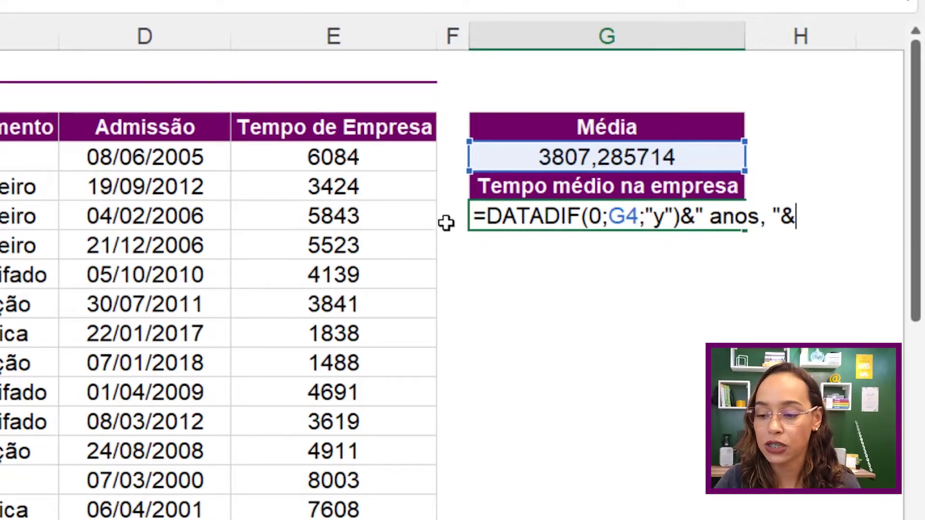
pyautogui.moveTo(487, 212); pyautogui.dragTo(683, 196)
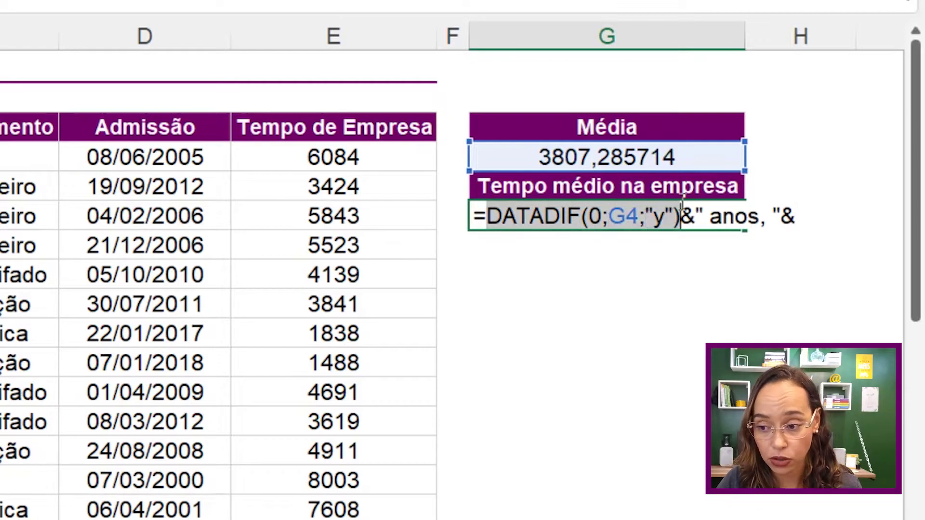
pyautogui.hotkey('ctrl', 'c')
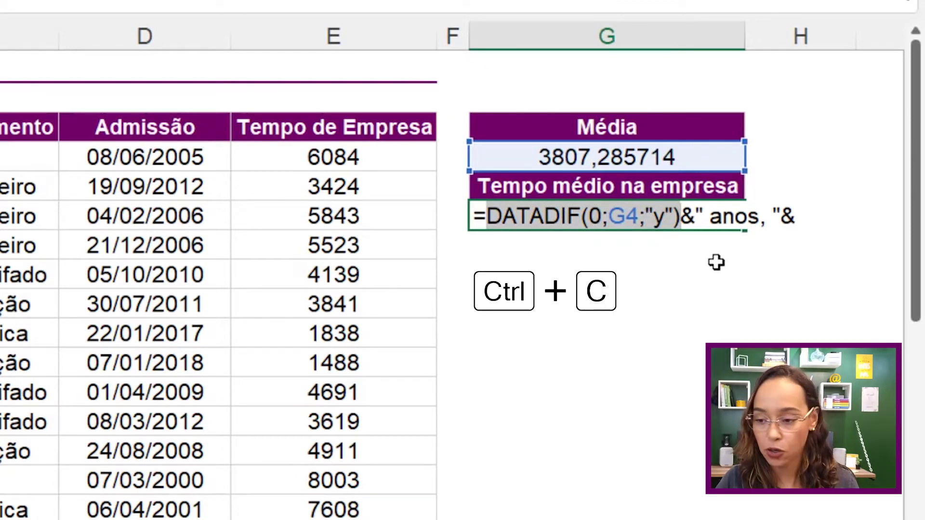
pyautogui.click(801, 215)
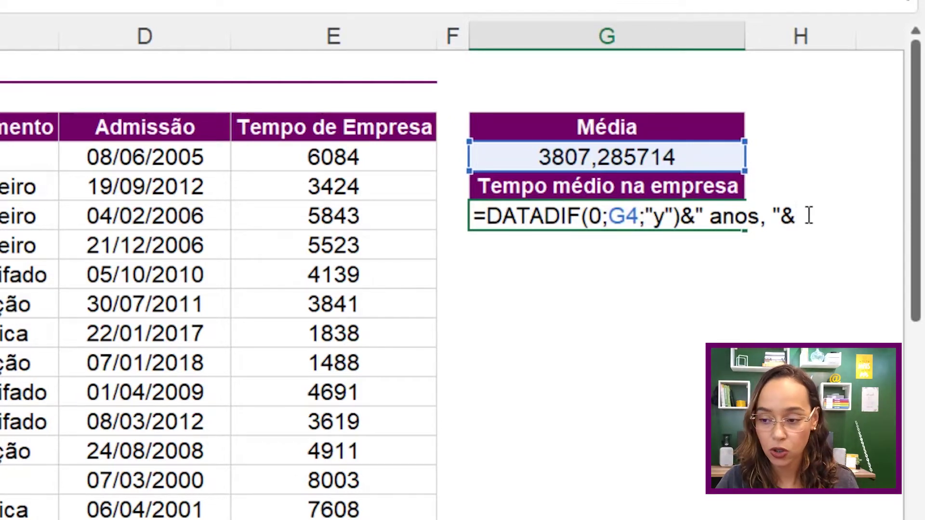
pyautogui.hotkey('ctrl', 'v')
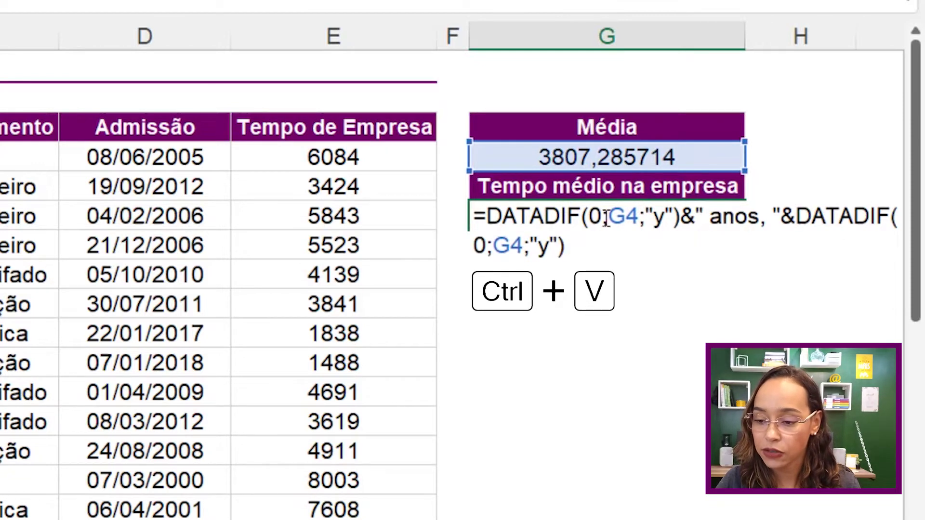
pyautogui.click(550, 245)
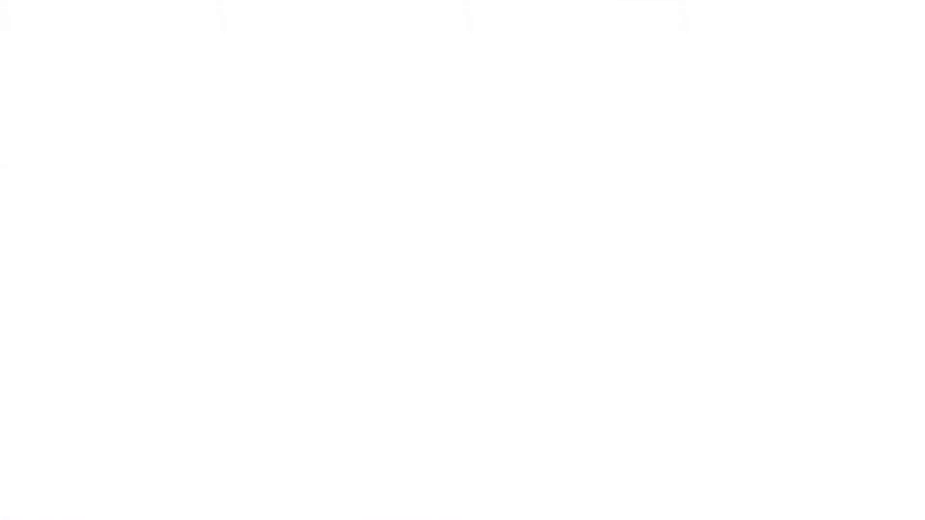
pyautogui.write('m')
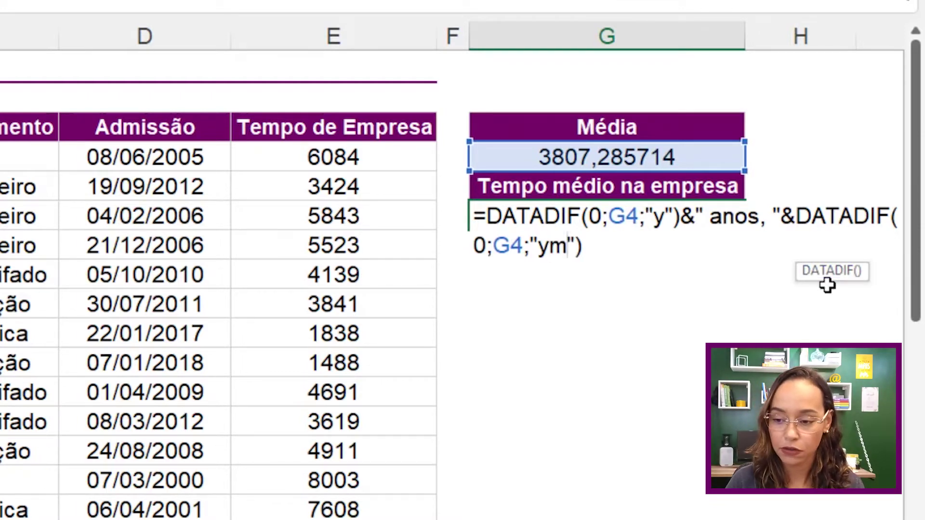
pyautogui.press('Return')
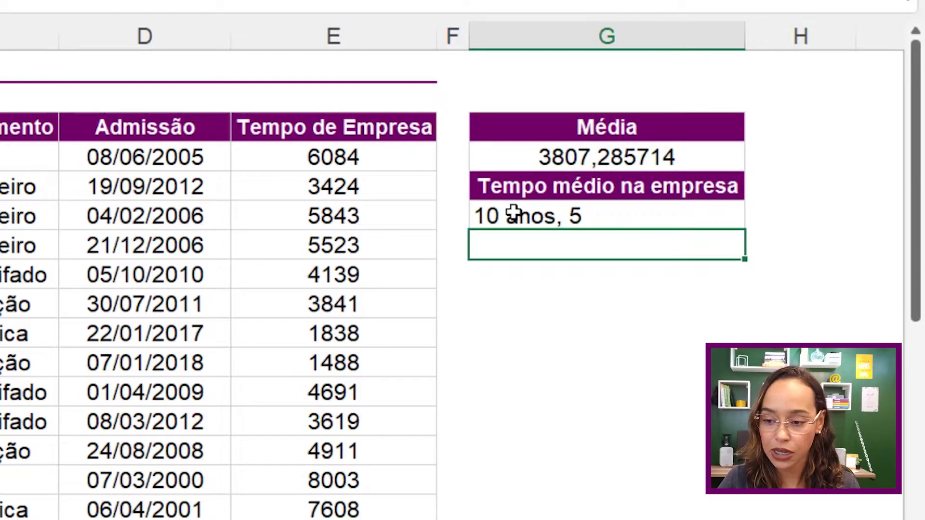
# Step: Append & and the text " mês(es)" after the months DATADIF in cell G6's formula
pyautogui.doubleClick(591, 210)
pyautogui.click(591, 244)
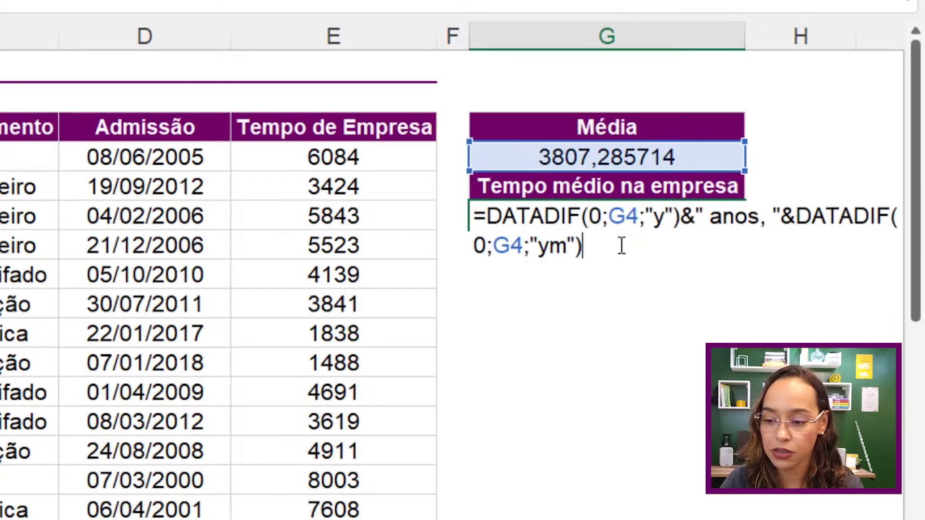
pyautogui.write('&')
pyautogui.write('"')
pyautogui.write(' m')
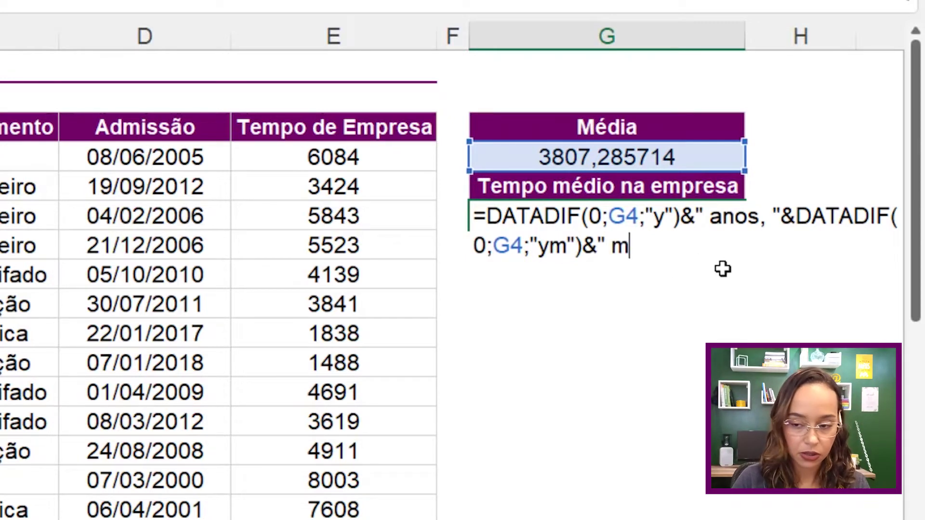
pyautogui.write('es')
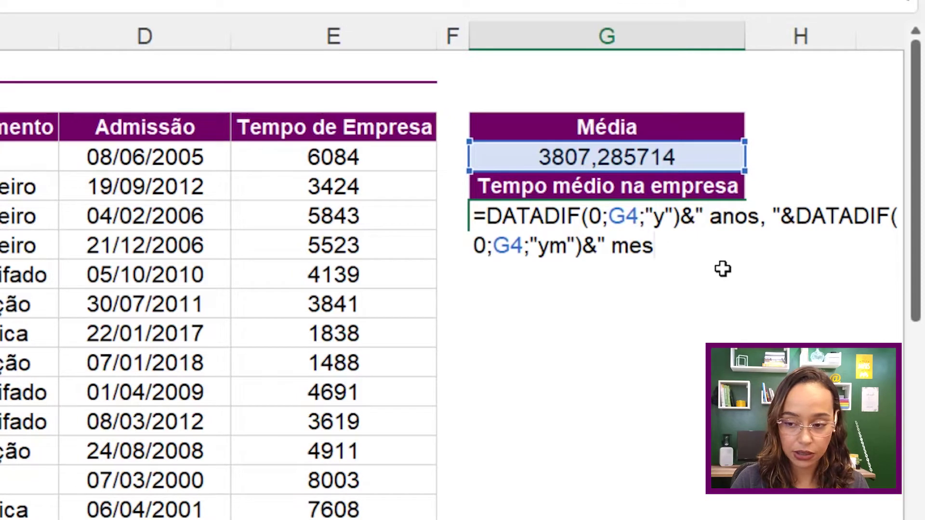
pyautogui.press('BackSpace')
pyautogui.press('BackSpace')
pyautogui.write('ês(es)')
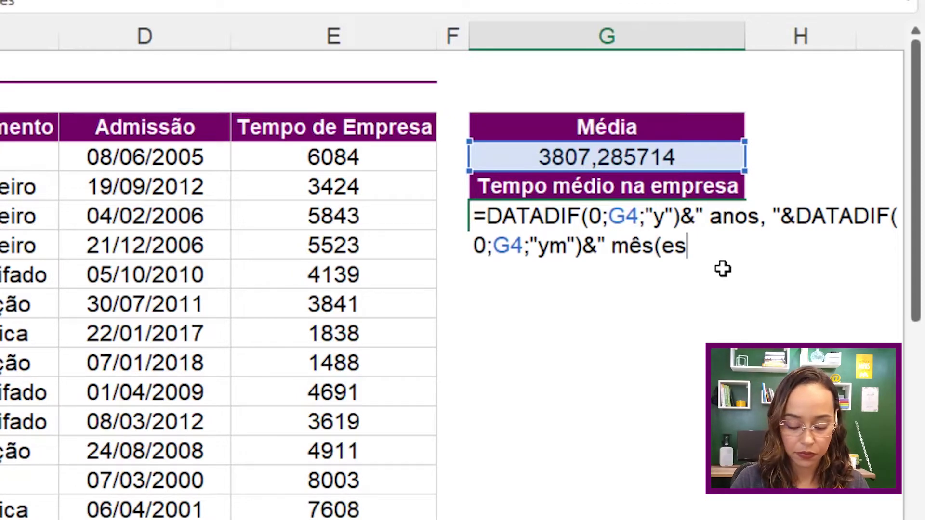
# Step: Change "anos" to "ano(s)" in the G6 formula and end the months text with " e "
pyautogui.click(750, 219)
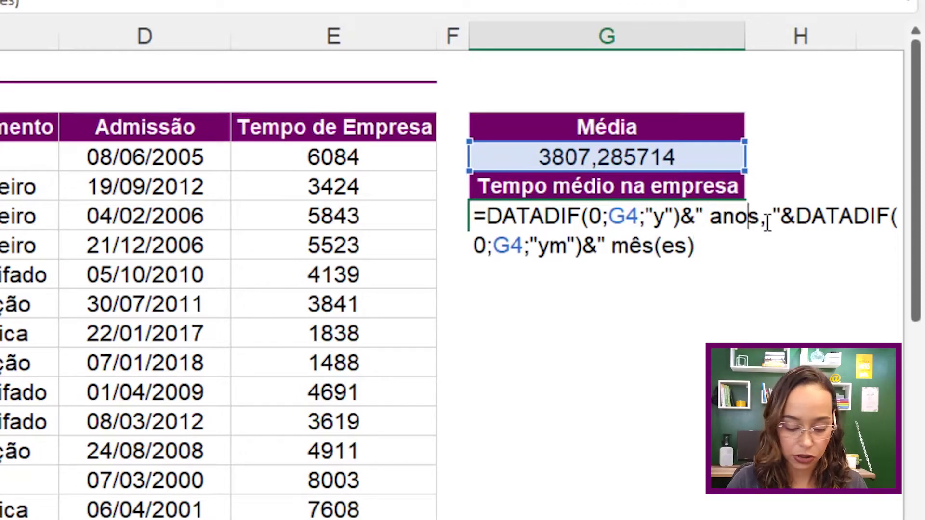
pyautogui.write('(s')
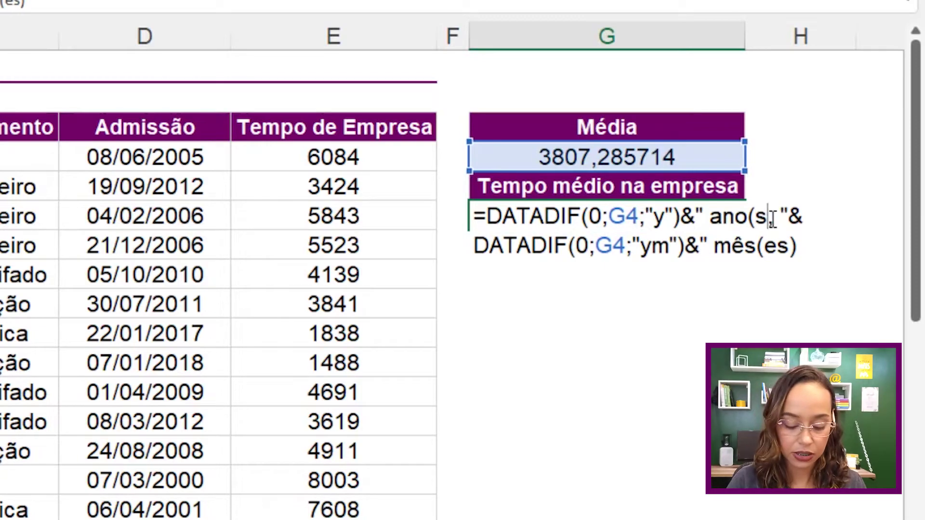
pyautogui.write('),')
pyautogui.click(798, 246)
pyautogui.write('e "')
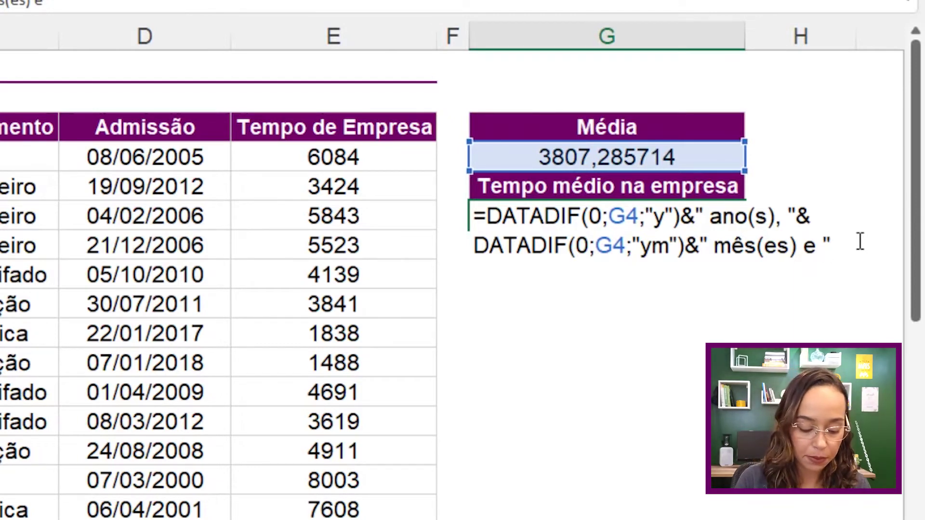
# Step: Append &DATADIF(0;G4;"md") to the G6 formula to add the remaining days
pyautogui.write('&')
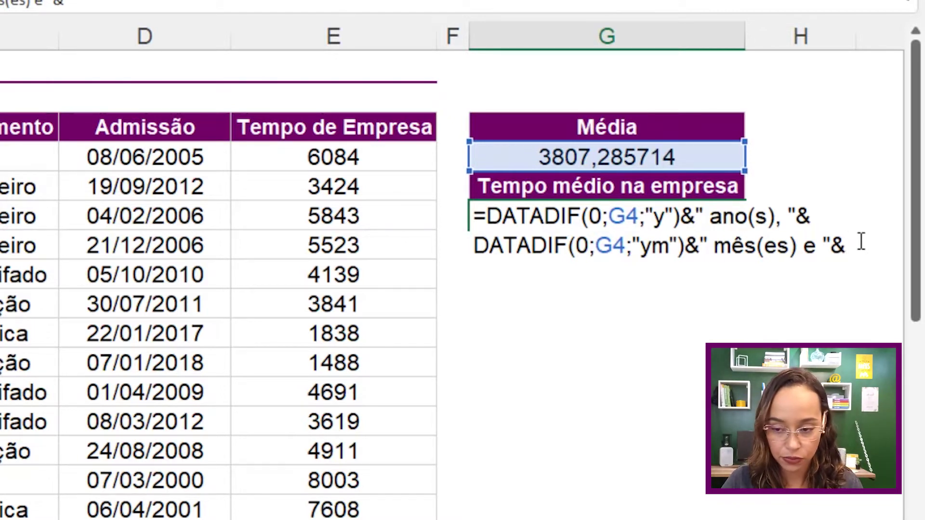
pyautogui.write('DATADIF(0;G4;"y")')
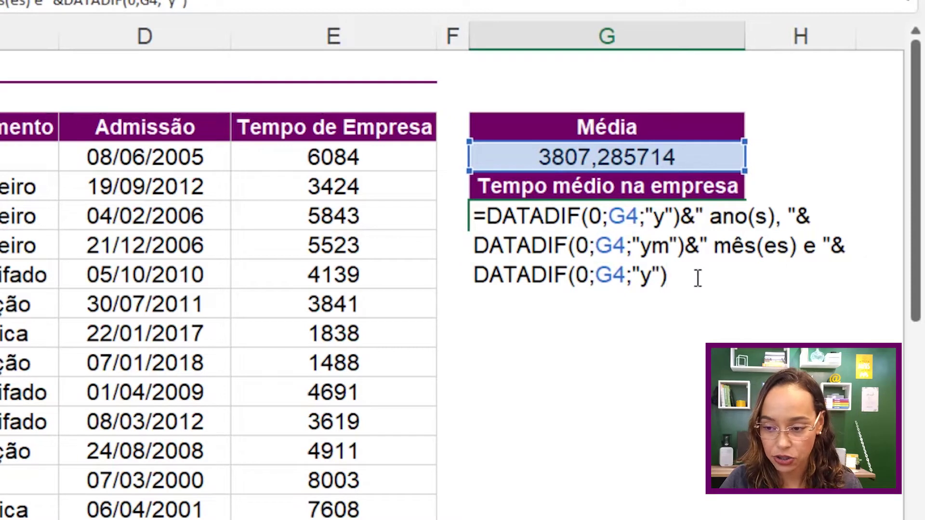
pyautogui.click(653, 275)
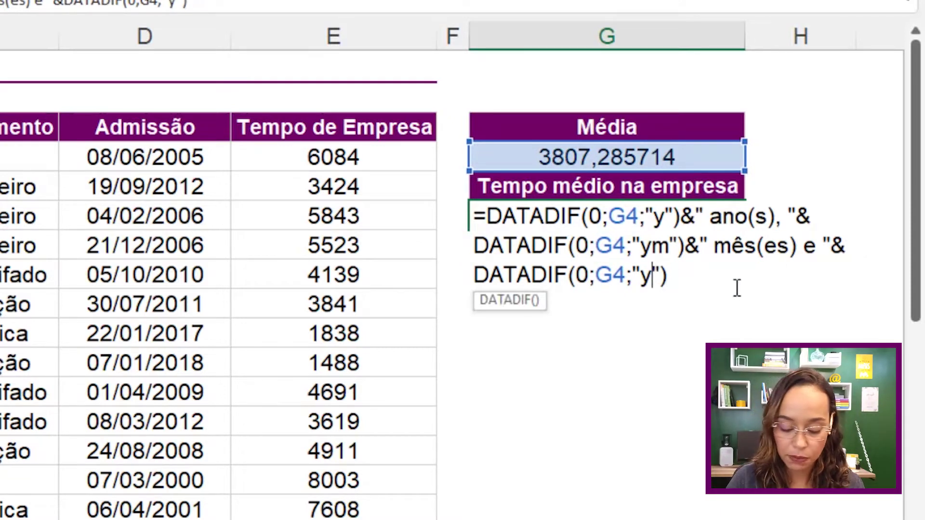
pyautogui.press('BackSpace')
pyautogui.write('md")')
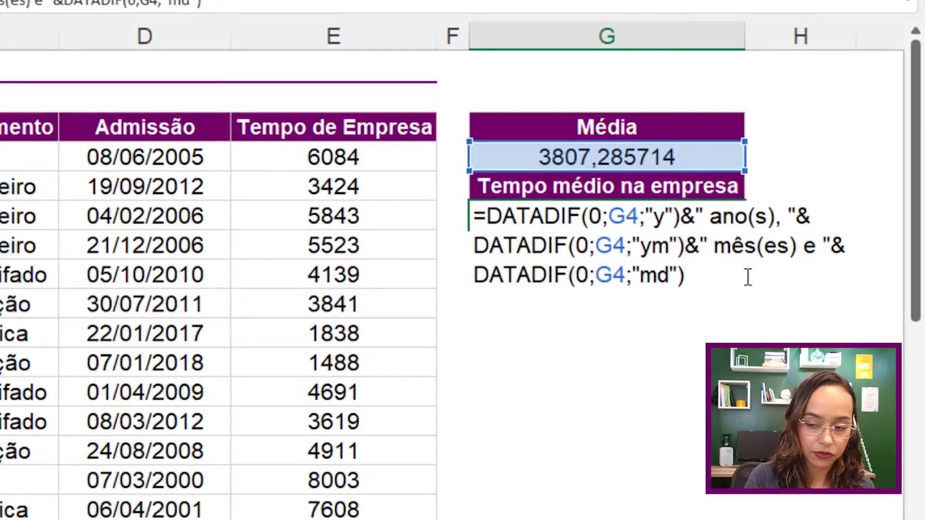
# Step: Complete the G6 formula with &" dia(s)" and autofit column G to its contents
pyautogui.write('&" dia(s)')
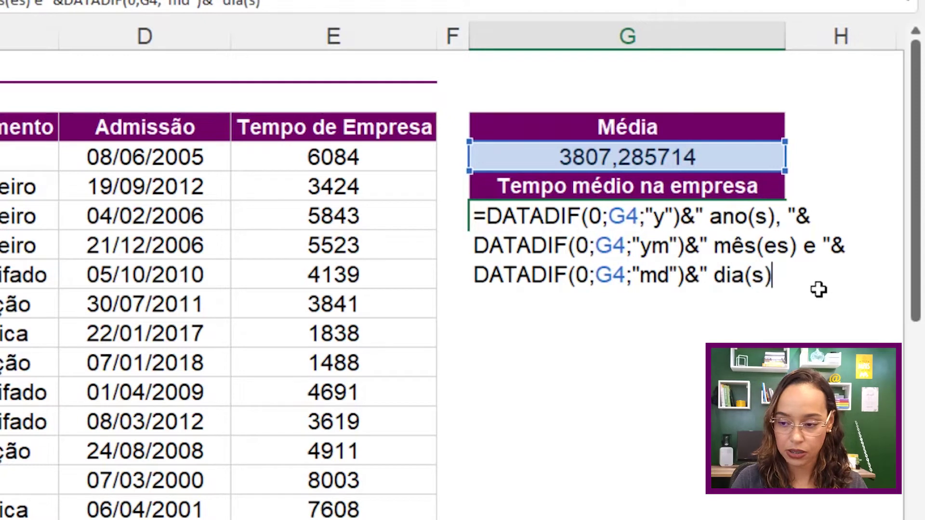
pyautogui.write('"')
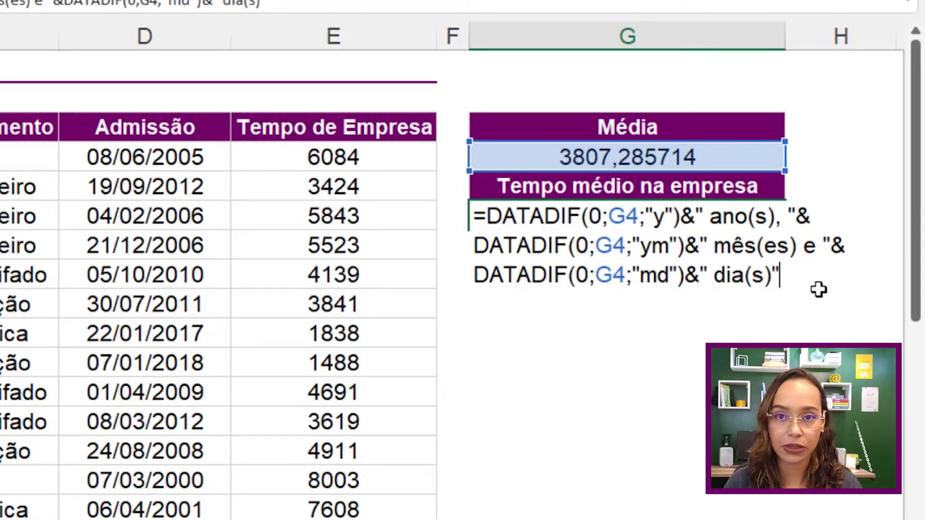
pyautogui.press('Return')
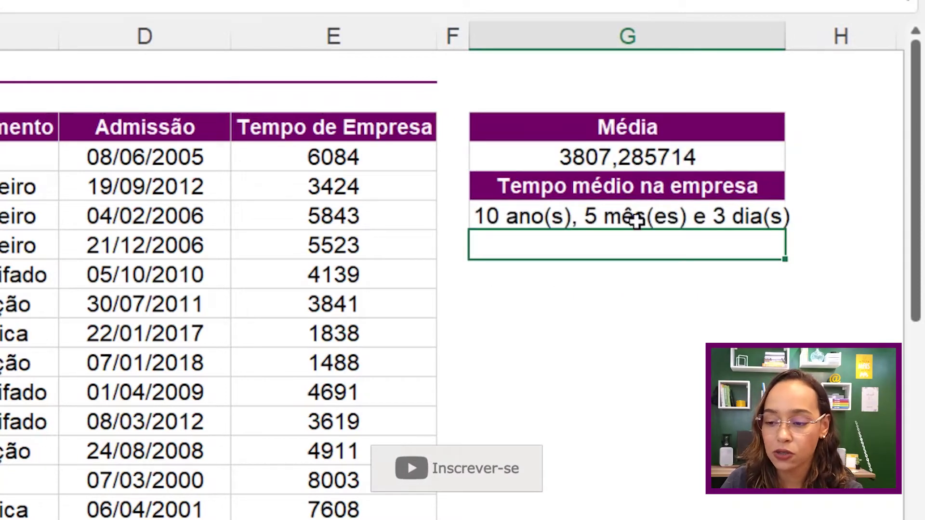
pyautogui.click(768, 213)
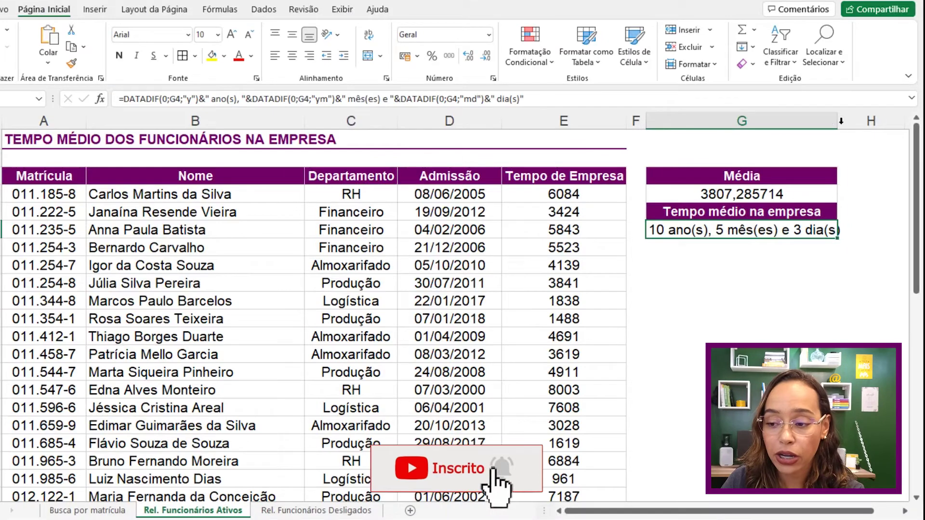
pyautogui.doubleClick(841, 121)
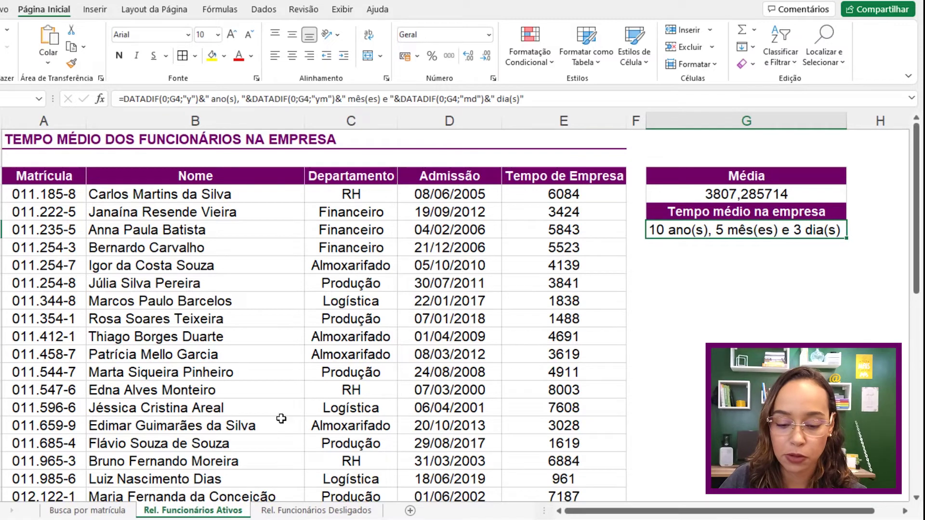
# Step: On the Rel. Funcionários Desligados sheet, enter =E4-D4 in cell F4 under Período to subtract Admissão from Demissão
pyautogui.click(285, 511)
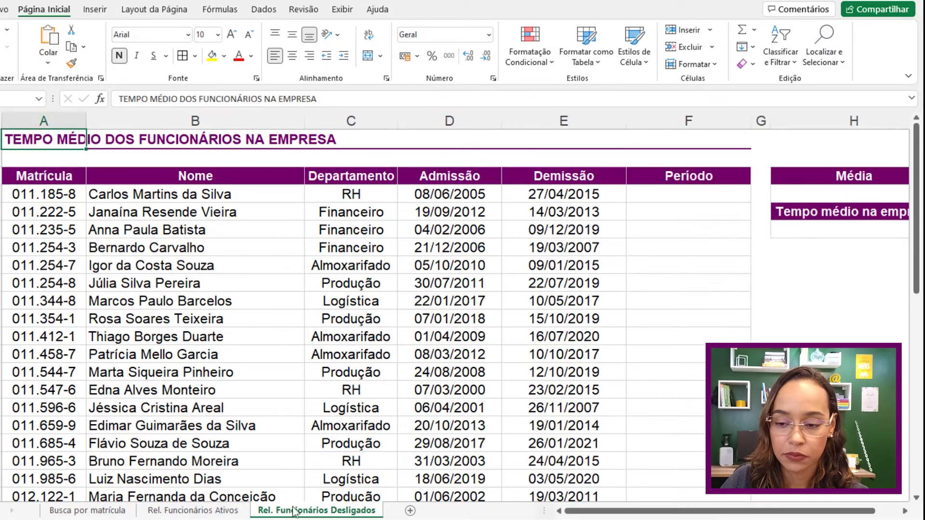
pyautogui.click(614, 211)
pyautogui.click(466, 194)
pyautogui.click(549, 194)
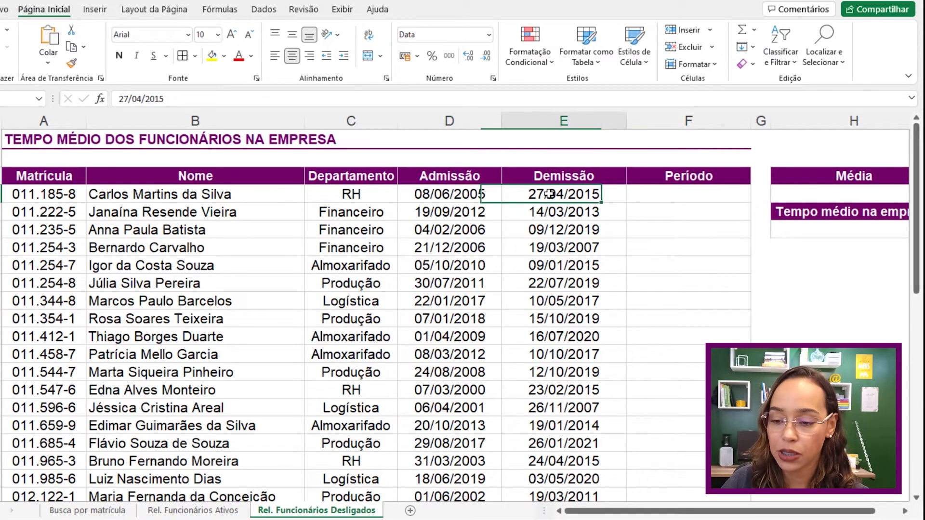
pyautogui.click(683, 197)
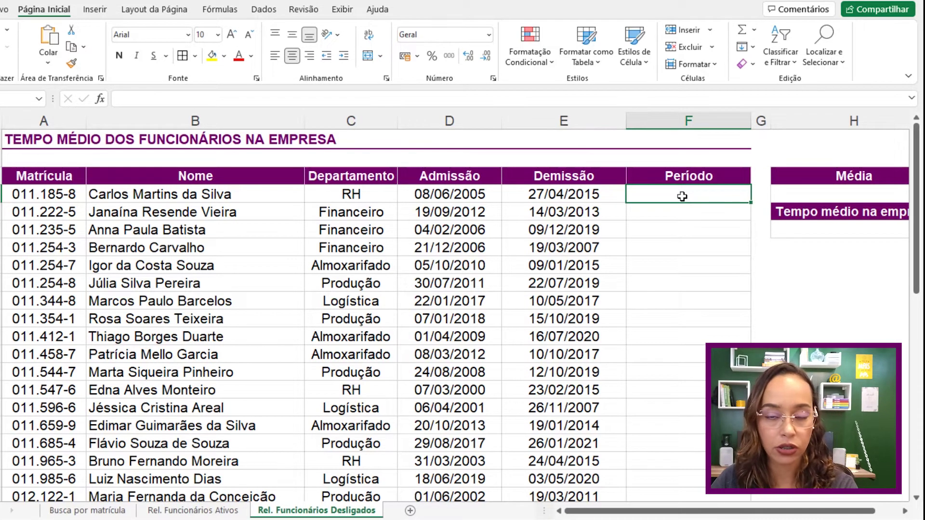
pyautogui.write('=')
pyautogui.click(572, 194)
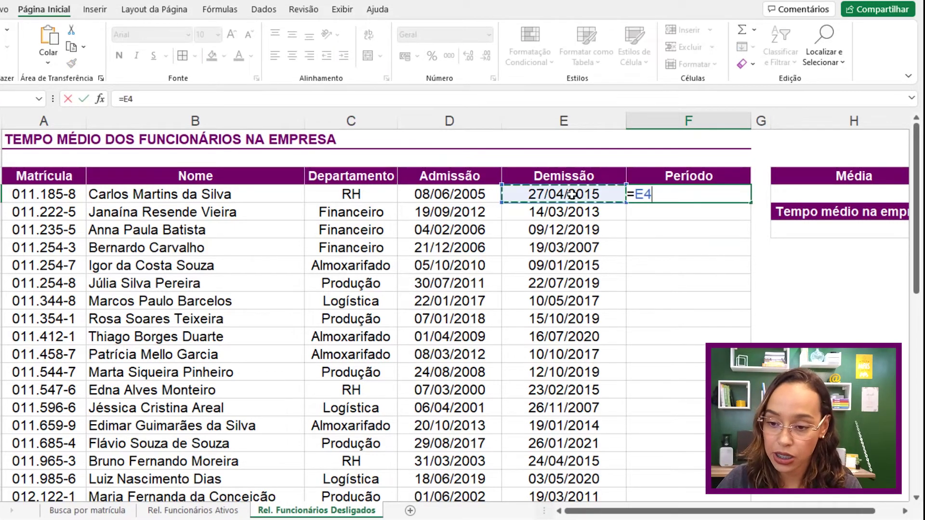
pyautogui.write('-')
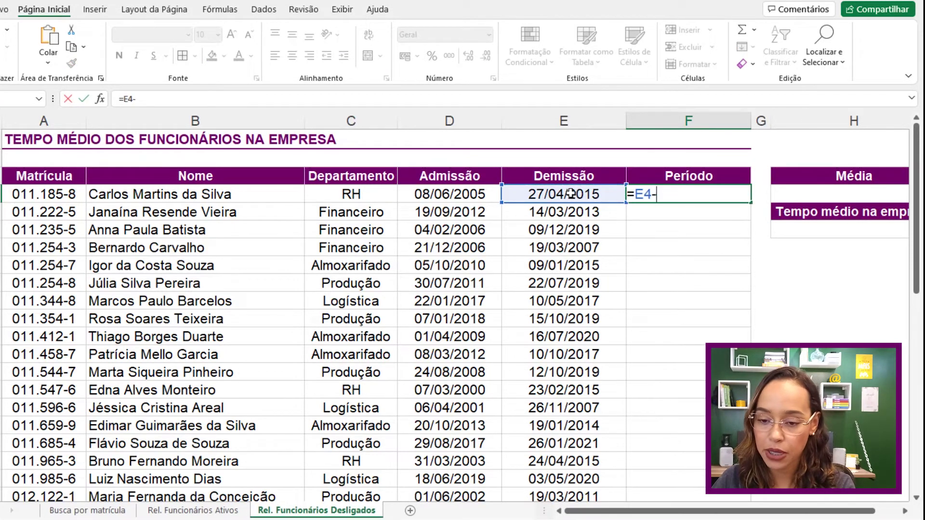
pyautogui.click(478, 195)
pyautogui.press('Return')
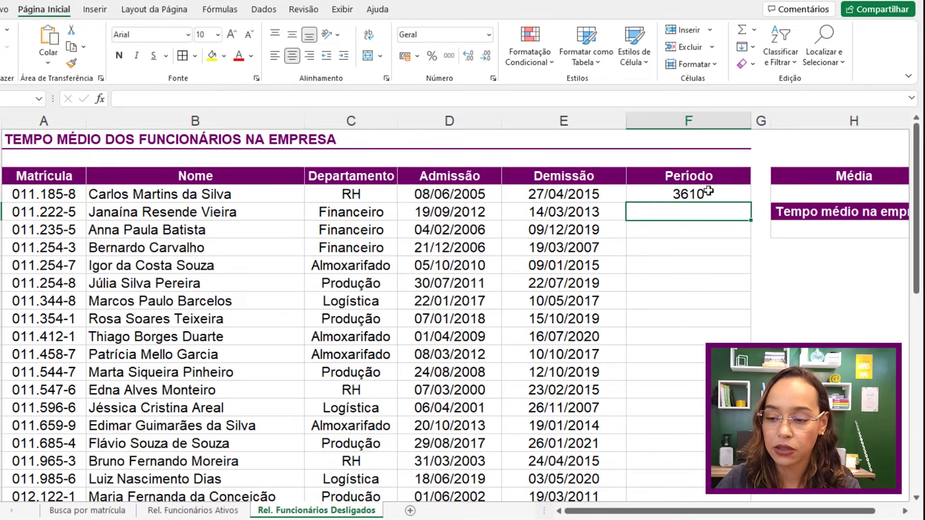
# Step: Fill the F4 formula down the whole Período column
pyautogui.click(709, 191)
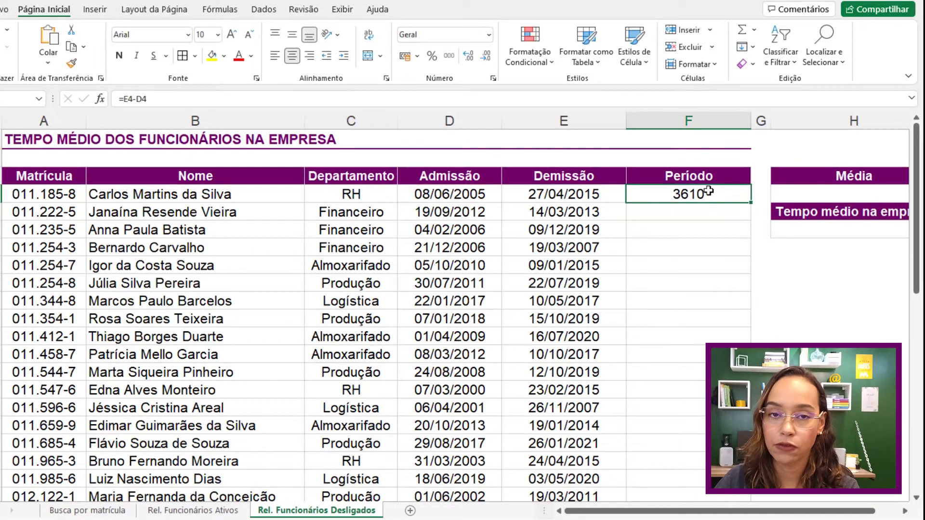
pyautogui.doubleClick(751, 202)
pyautogui.scroll(-10, 714, 328)
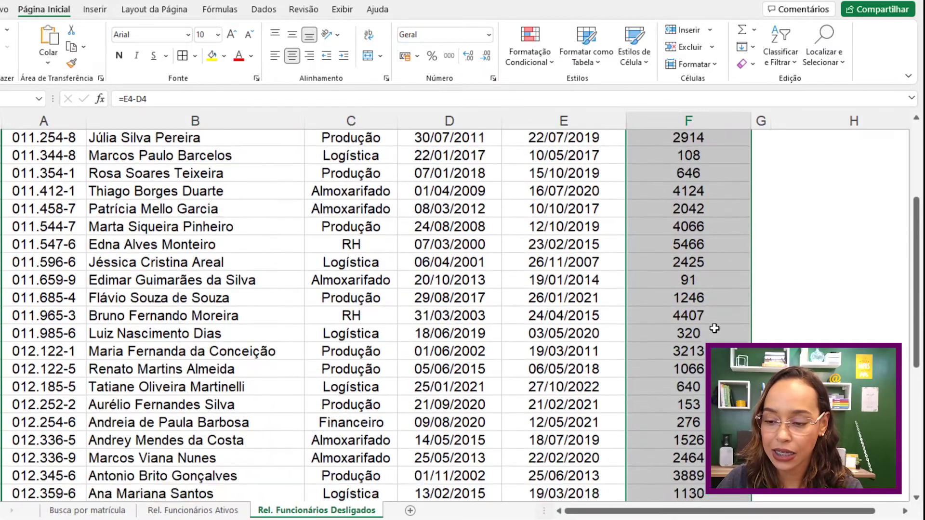
pyautogui.scroll(10, 714, 328)
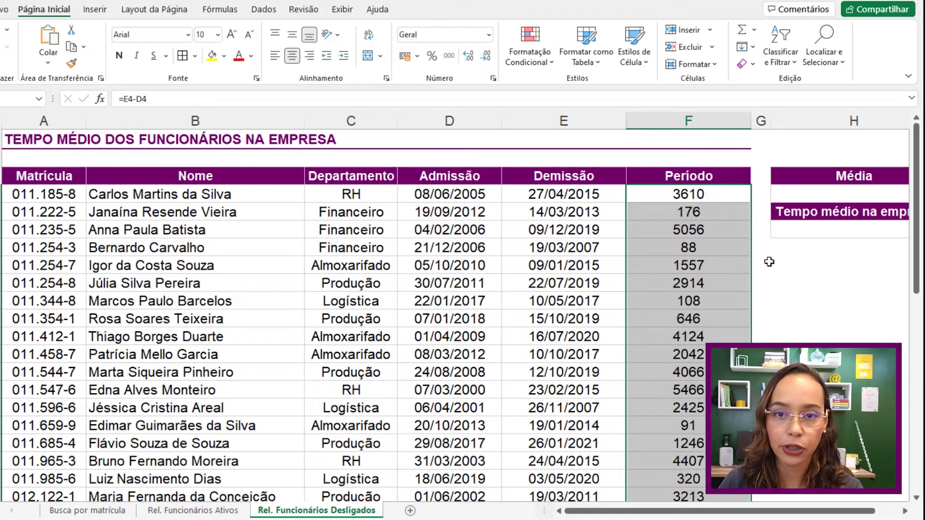
# Step: In cell H4 under Média, enter a MÉDIA formula averaging the whole Período column from F4 down
pyautogui.click(867, 194)
pyautogui.write('=médi')
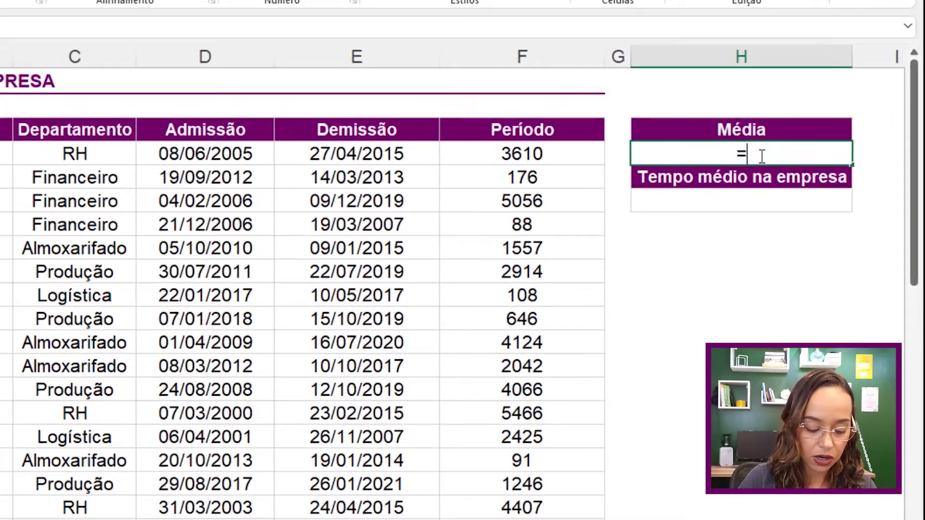
pyautogui.press('Tab')
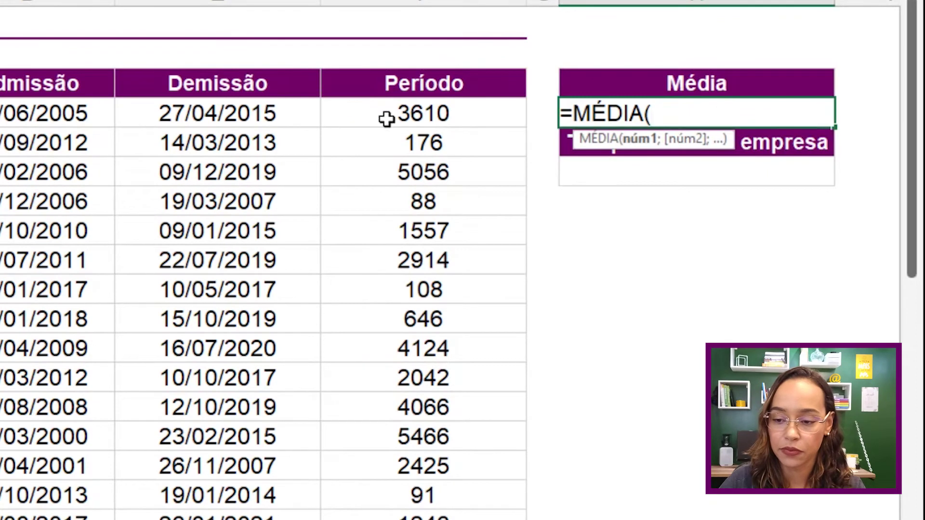
pyautogui.click(510, 149)
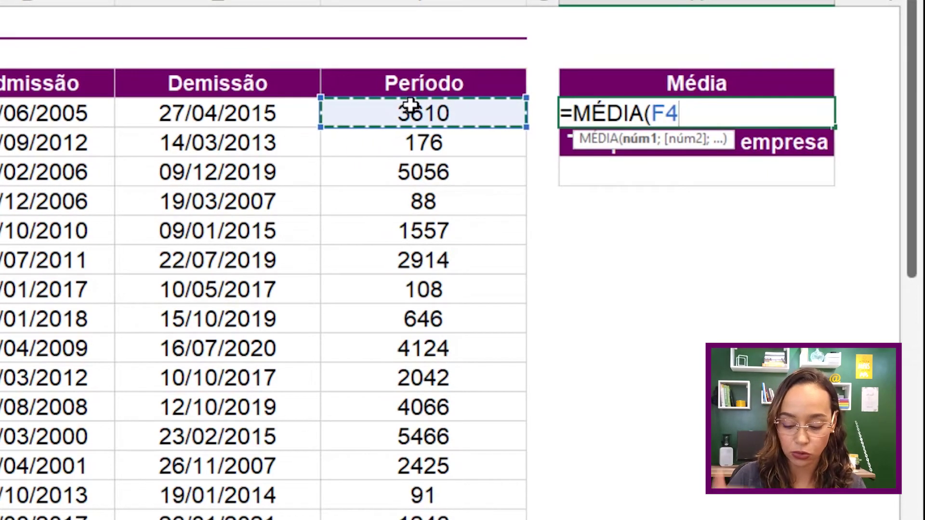
pyautogui.hotkey('ctrl', 'shift', 'Down')
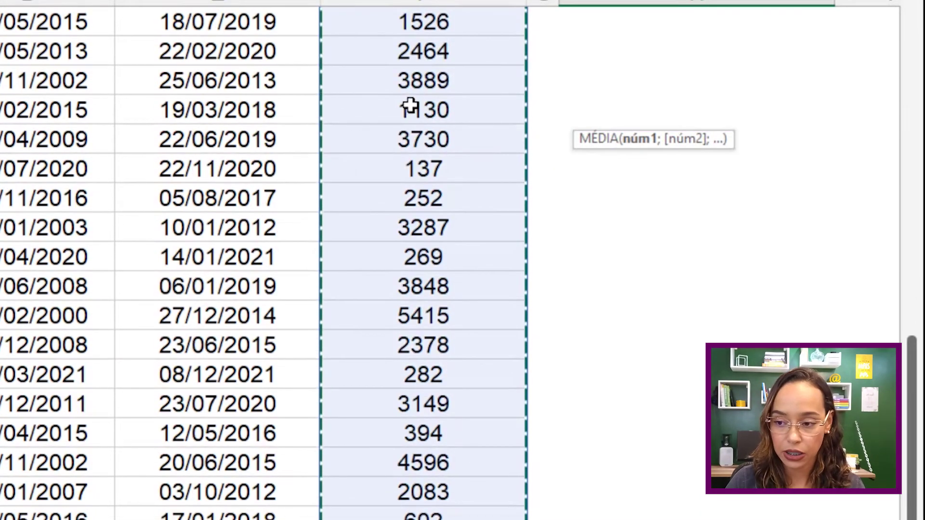
pyautogui.press('Return')
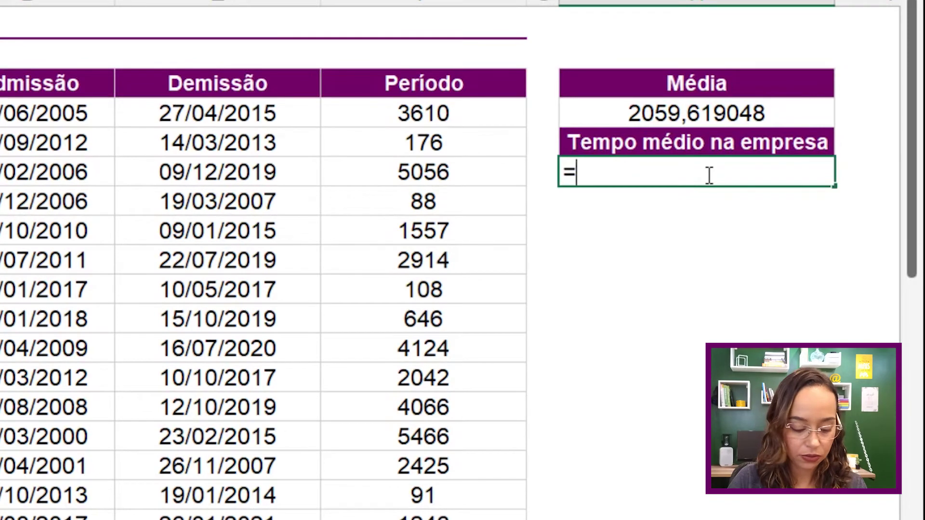
# Step: Start the formula in H6 under Tempo médio na empresa with =DATADIF(0;H4;"y") for the full years
pyautogui.write('dat')
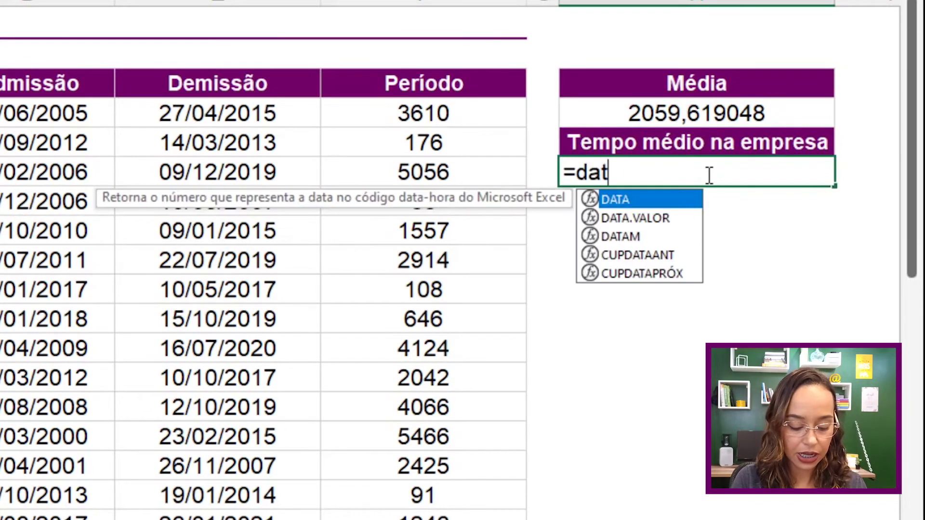
pyautogui.write('adif(')
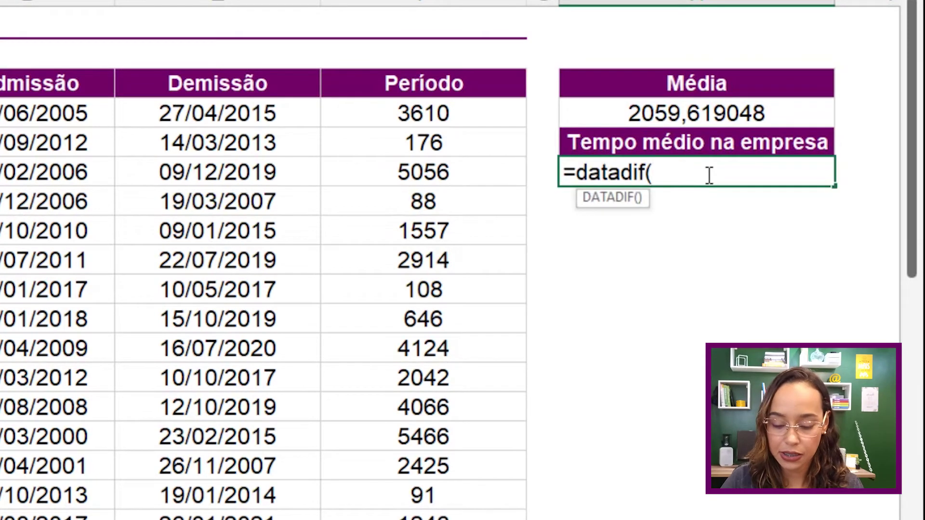
pyautogui.write('0;')
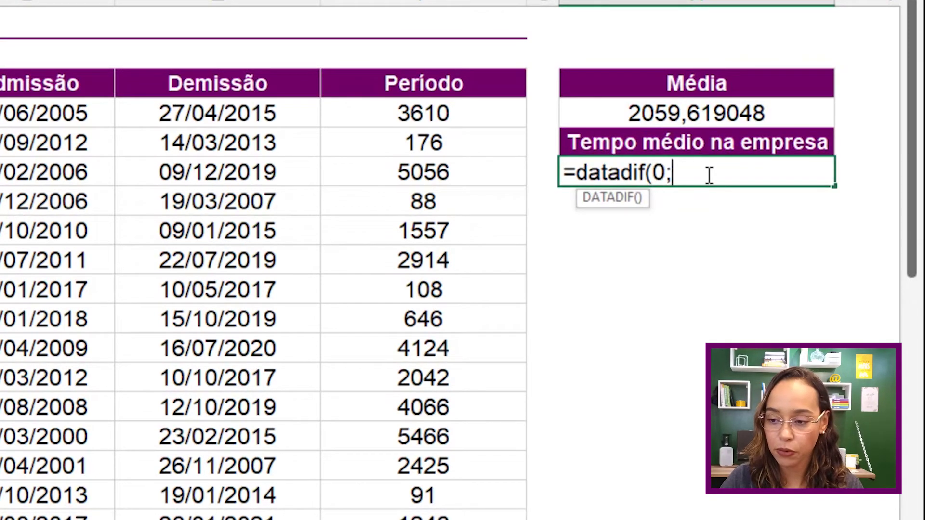
pyautogui.click(700, 118)
pyautogui.write(';')
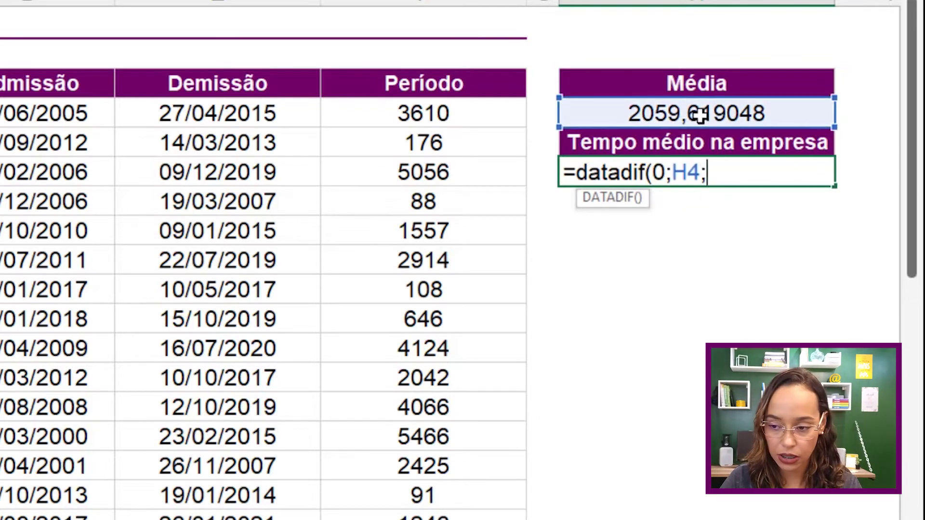
pyautogui.write('"')
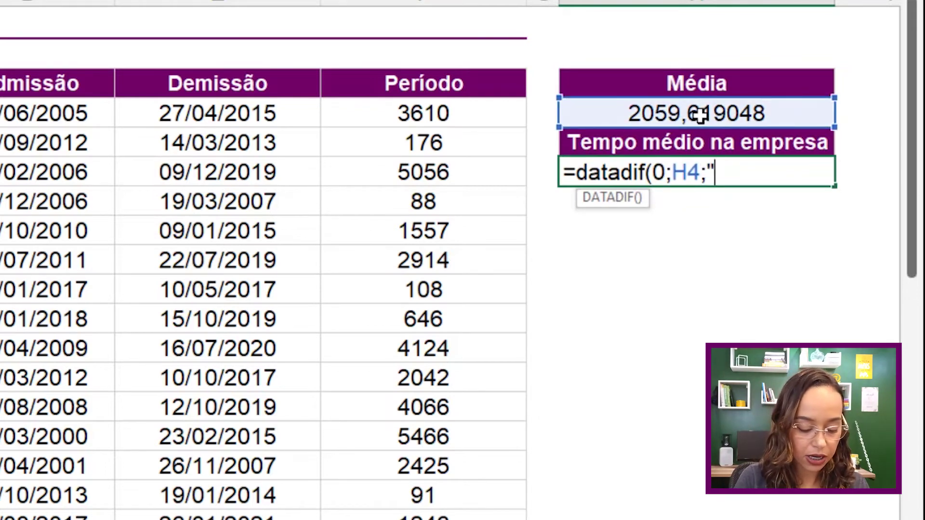
pyautogui.write('y")')
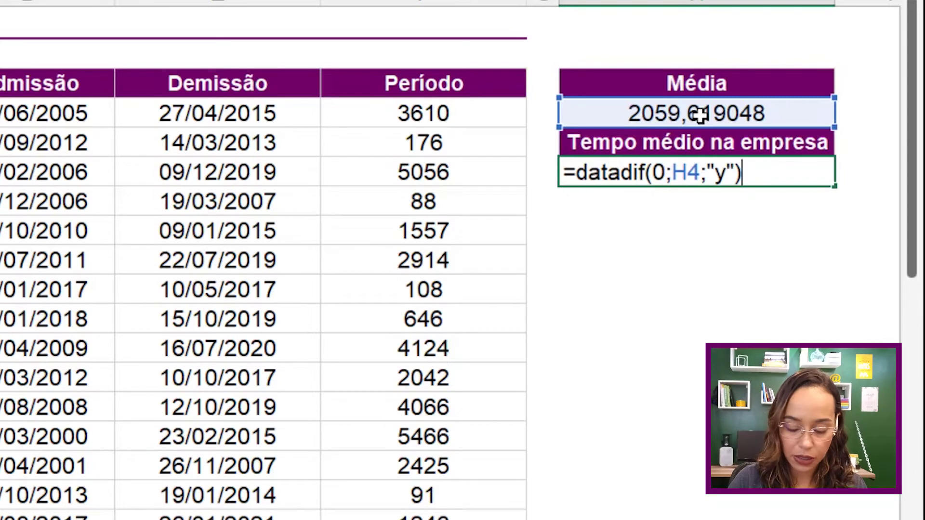
# Step: Append &" ano(s), "& to the H6 formula to label the years
pyautogui.write('&')
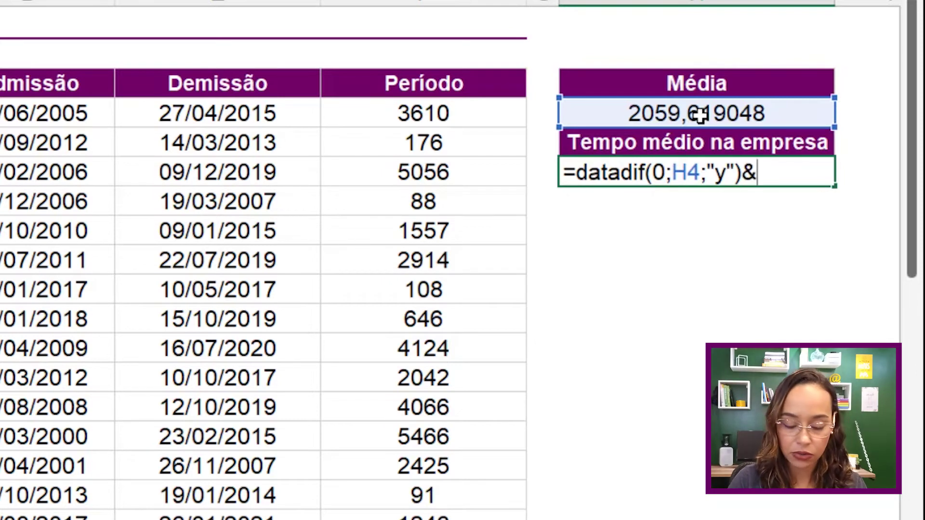
pyautogui.write('"')
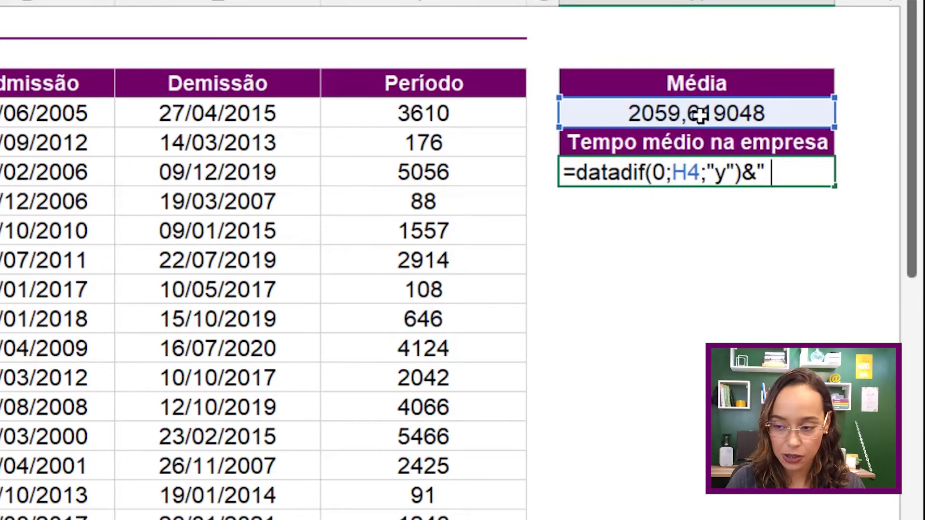
pyautogui.write(' ano(s')
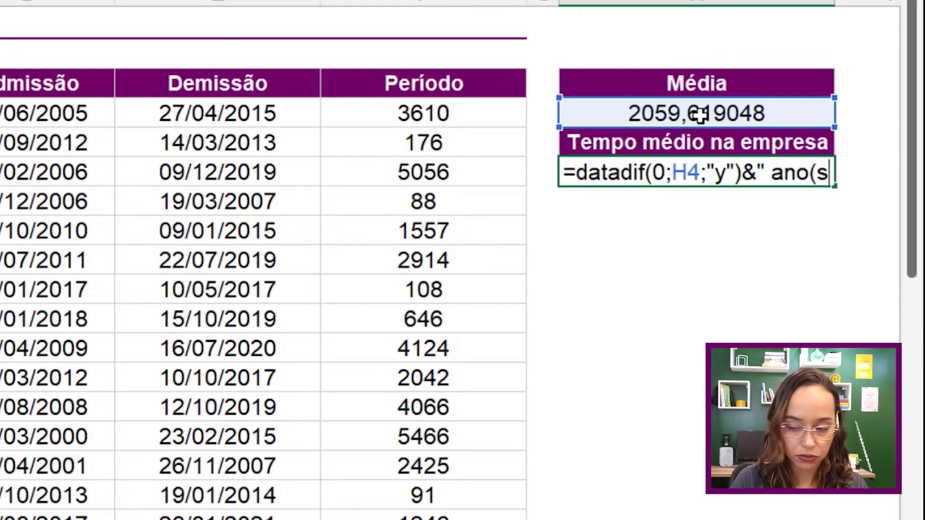
pyautogui.write('),')
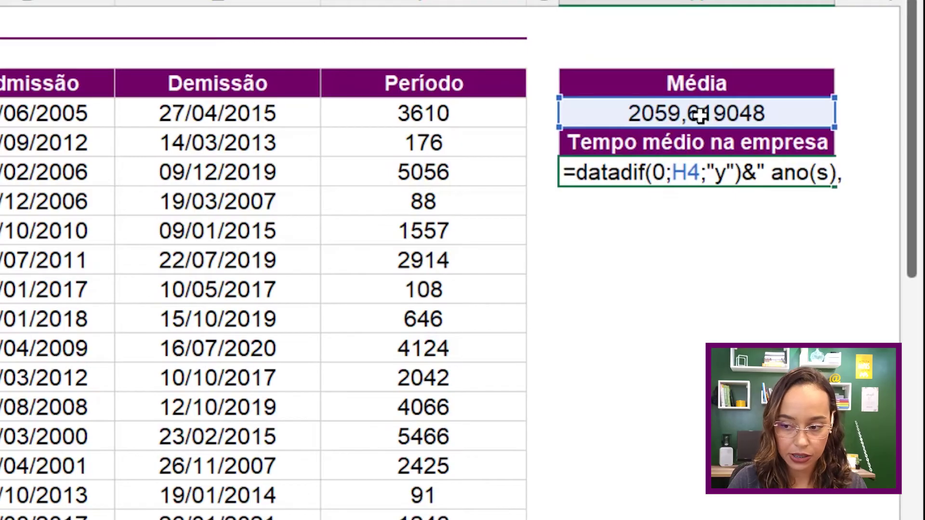
pyautogui.write(' "')
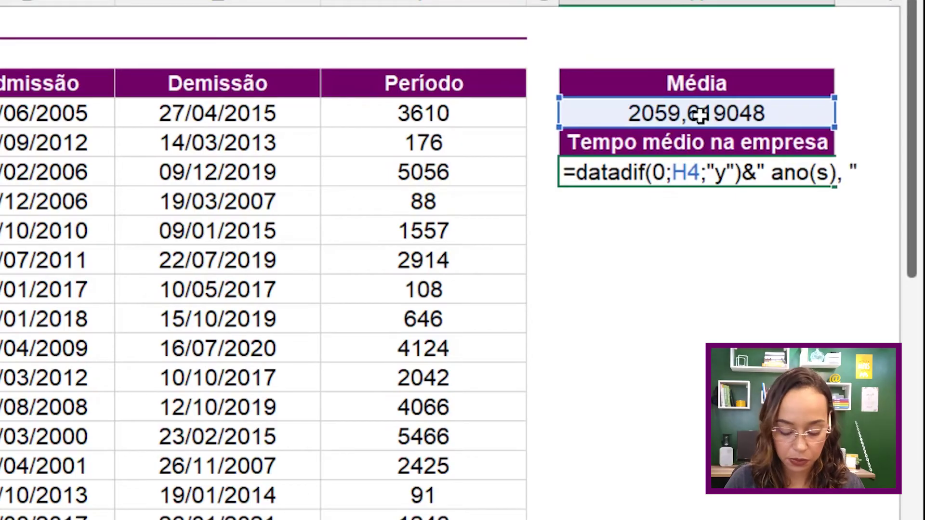
pyautogui.write('&')
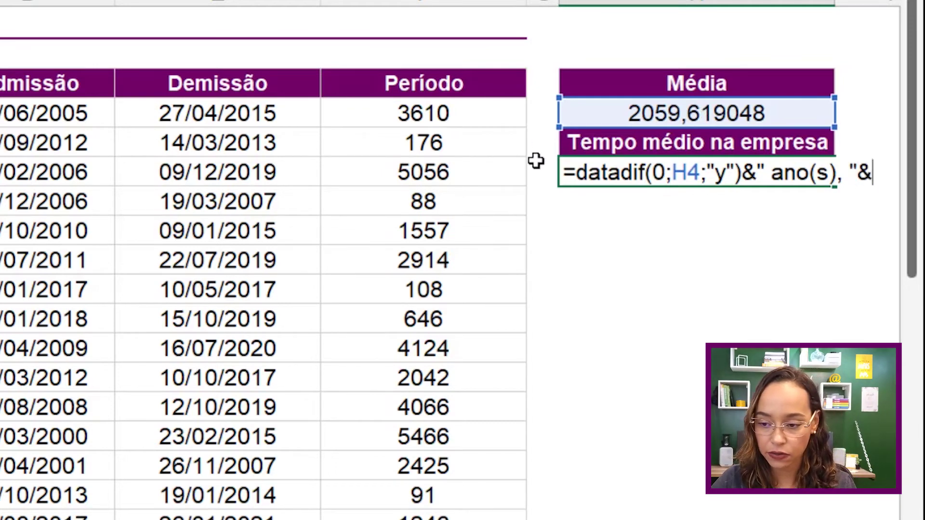
# Step: Copy the DATADIF expression to the end of the H6 formula and change its unit to "ym" for the remaining months
pyautogui.moveTo(576, 172); pyautogui.dragTo(736, 172)
pyautogui.hotkey('ctrl', 'c')
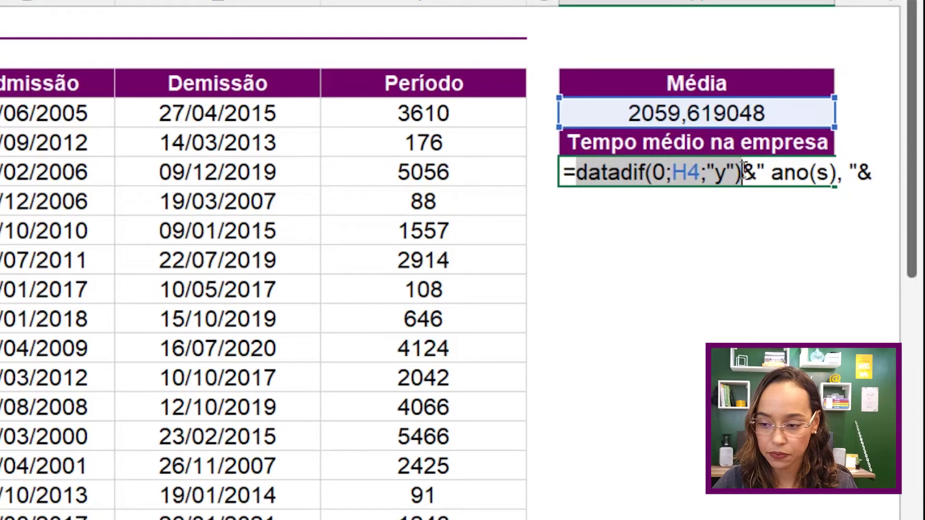
pyautogui.click(886, 171)
pyautogui.hotkey('ctrl', 'v')
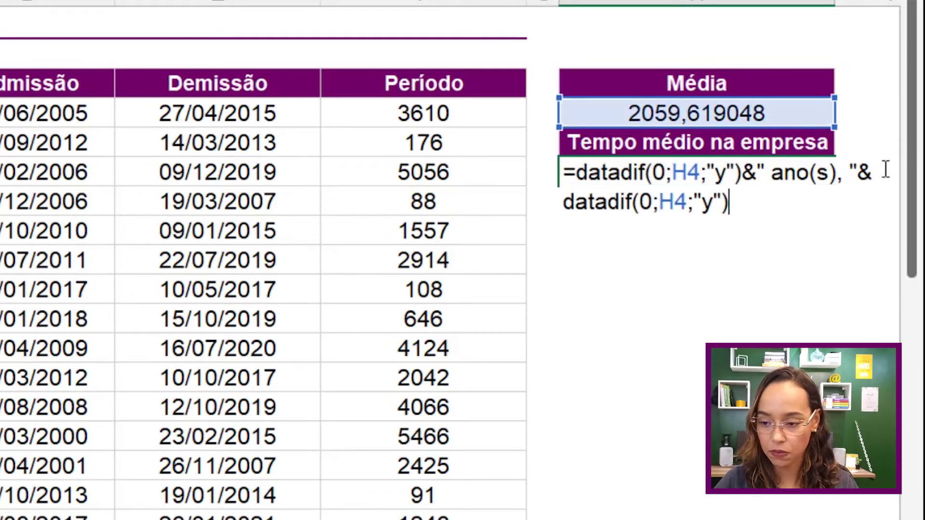
pyautogui.click(714, 202)
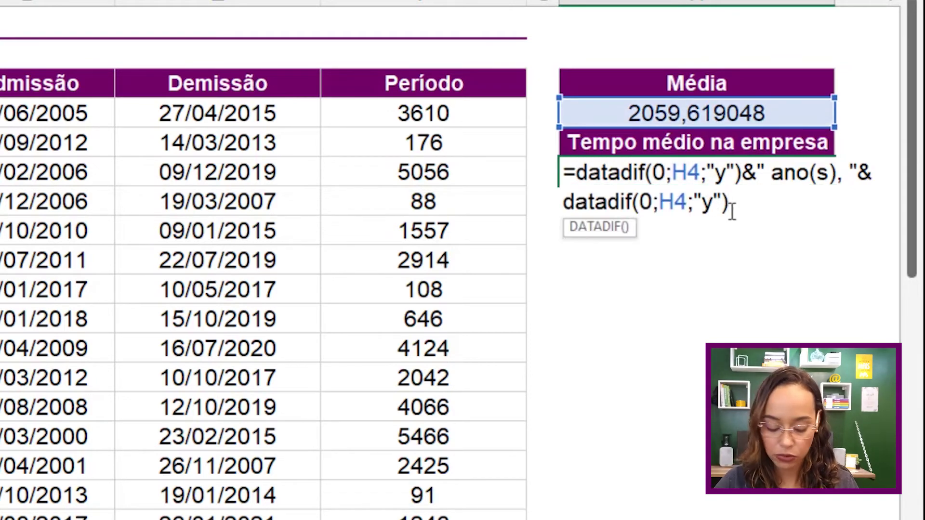
pyautogui.write('m')
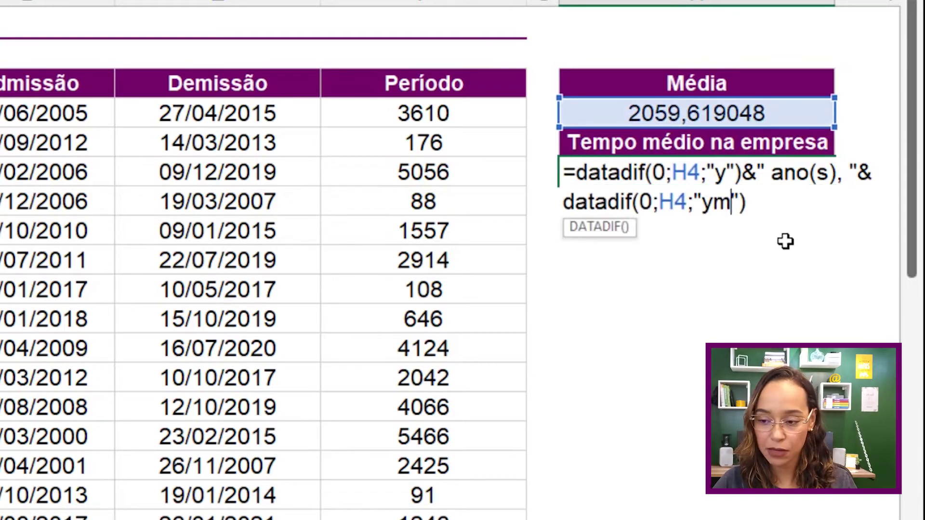
# Step: Append &" mês(es) e " to the H6 formula to label the months
pyautogui.click(764, 206)
pyautogui.write('&')
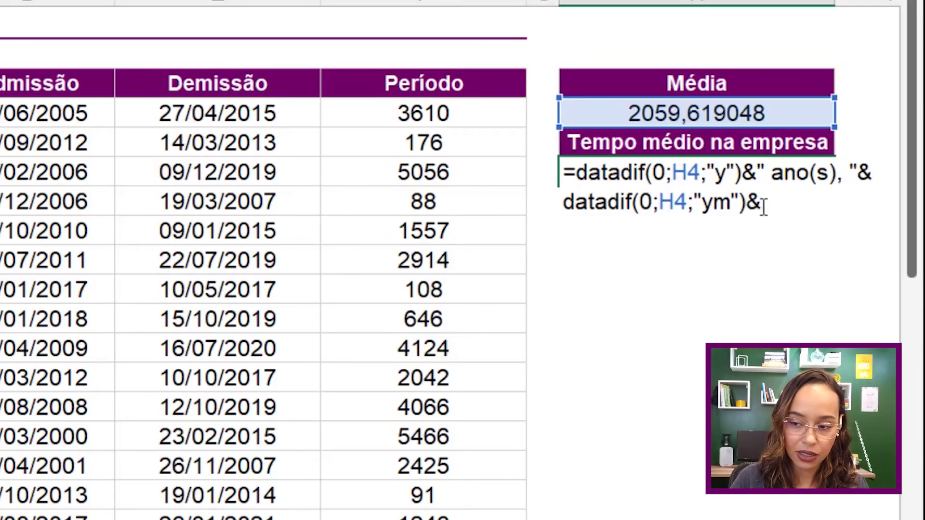
pyautogui.write('"')
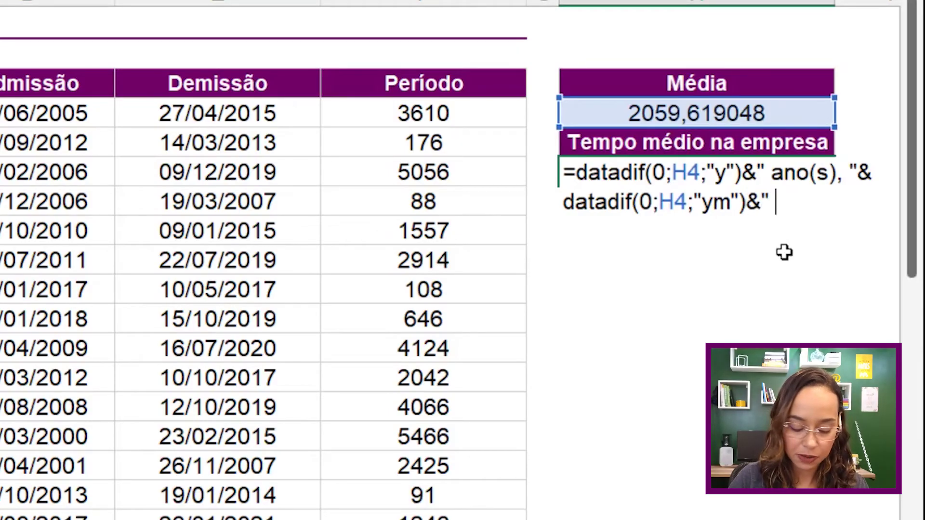
pyautogui.write(' mês(es')
pyautogui.press('BackSpace')
pyautogui.press('BackSpace')
pyautogui.write('ês(es')
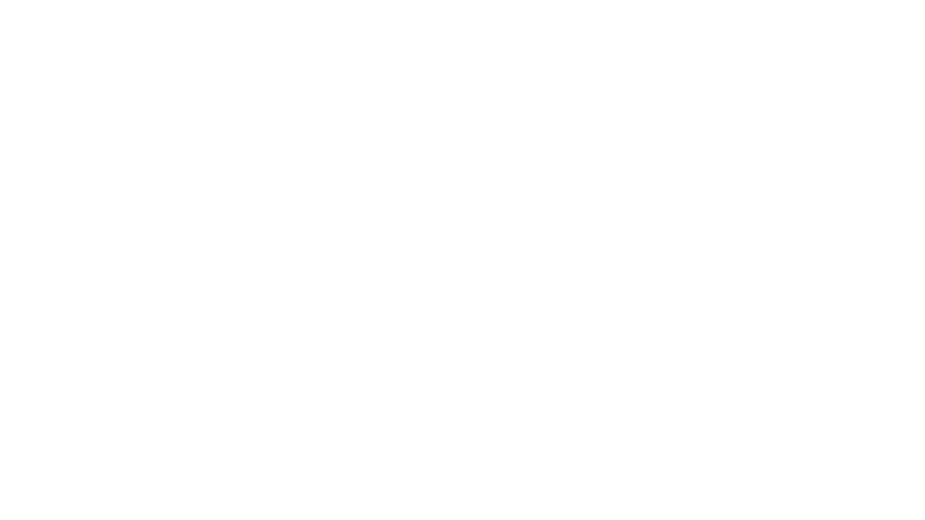
pyautogui.write(') e "')
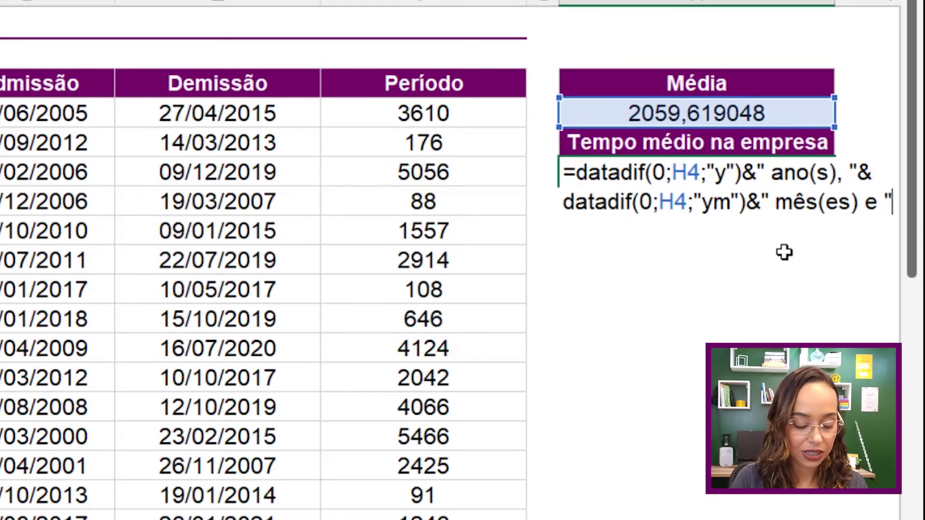
# Step: Append &DATADIF(0;H4;"md") to the H6 formula to add the remaining days
pyautogui.write('&datadif(0;H4;"y")')
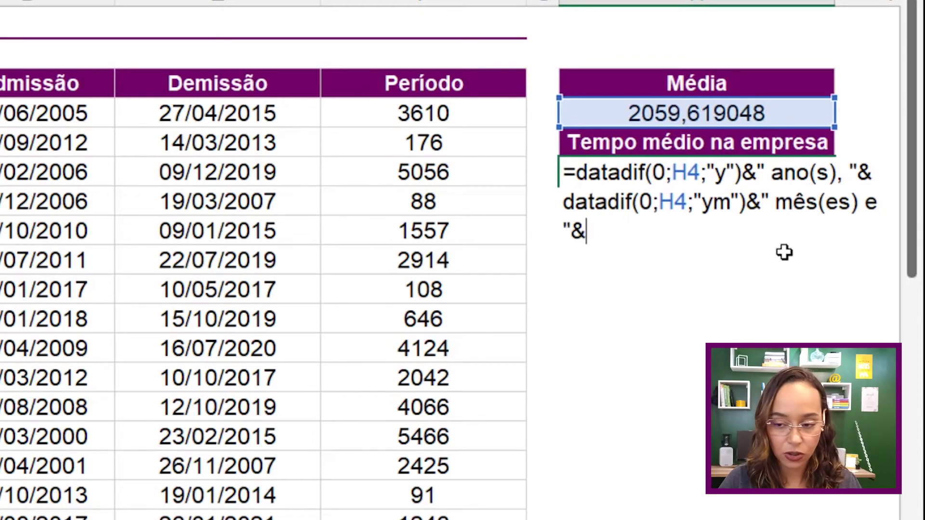
pyautogui.press('Left')
pyautogui.press('Left')
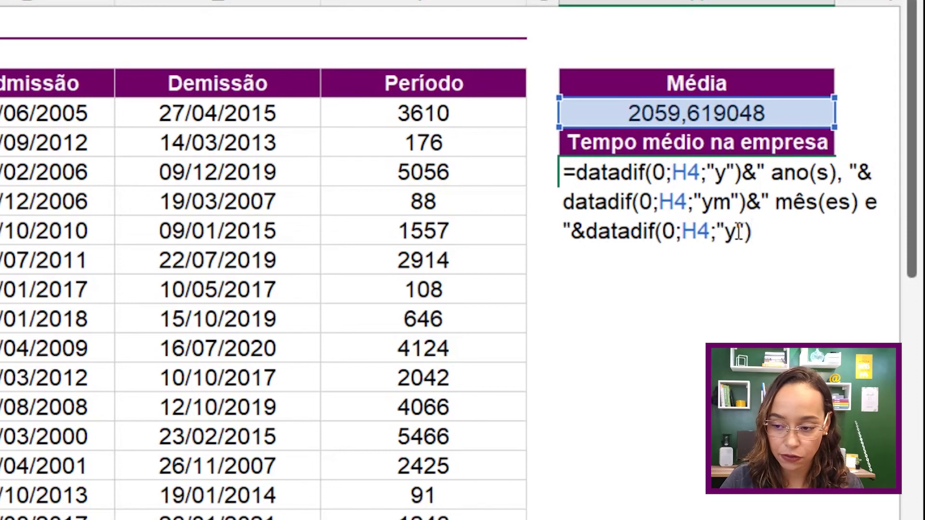
pyautogui.press('BackSpace')
pyautogui.write('md')
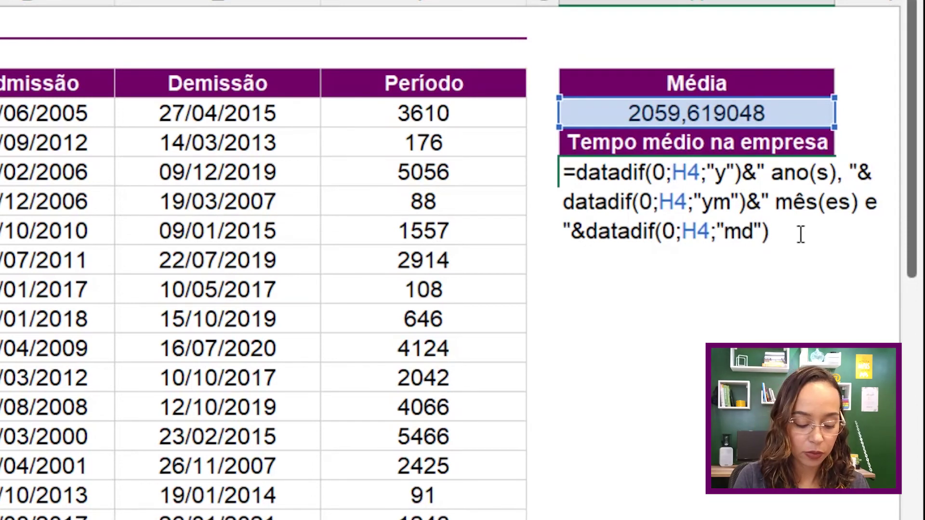
# Step: Complete the H6 formula with &" dia(s)" and autofit column H to its contents
pyautogui.write('&"')
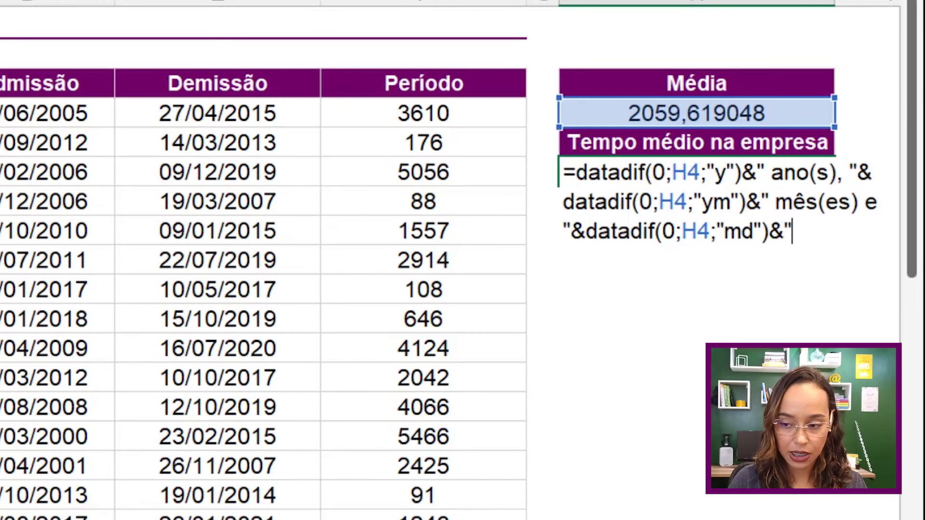
pyautogui.write(' dia(s')
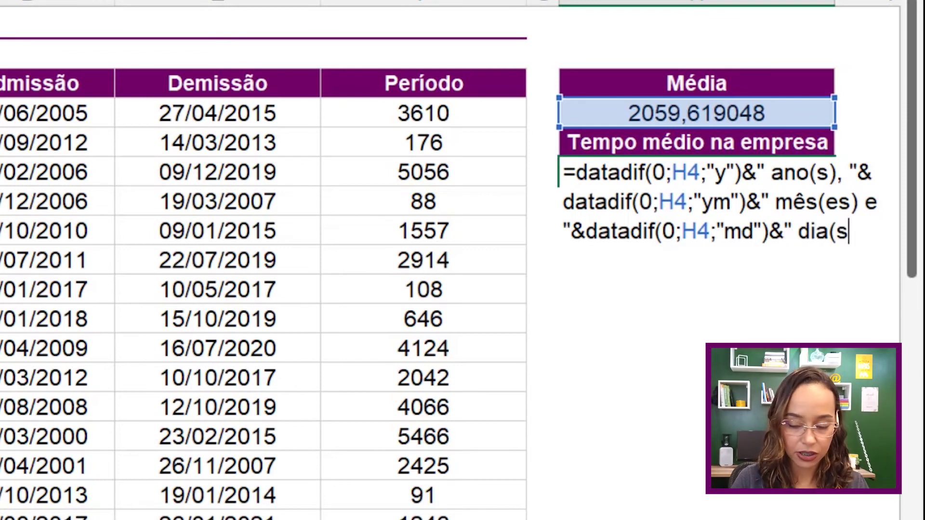
pyautogui.write(')"')
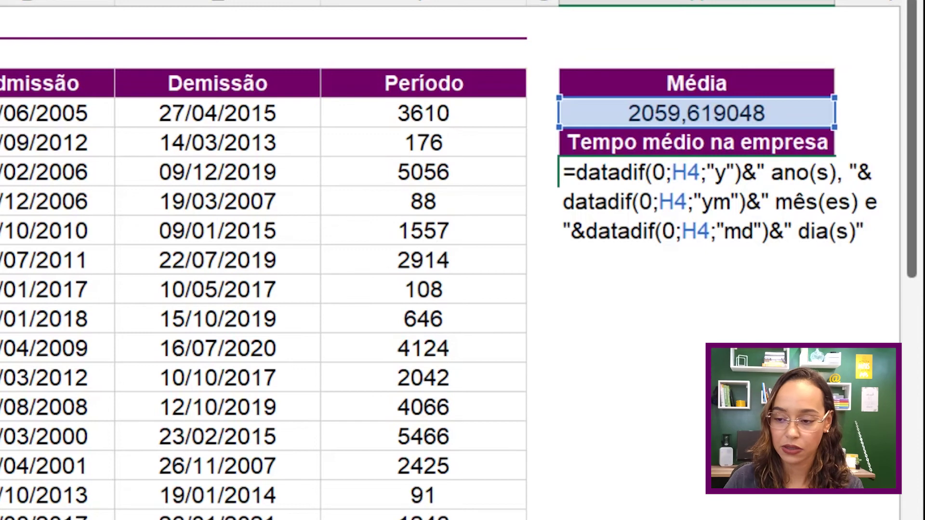
pyautogui.press('Return')
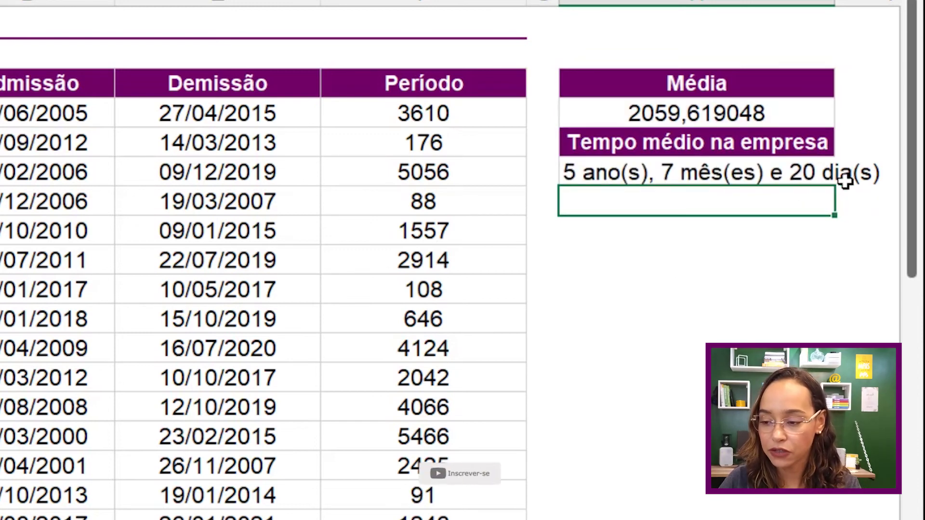
pyautogui.click(825, 177)
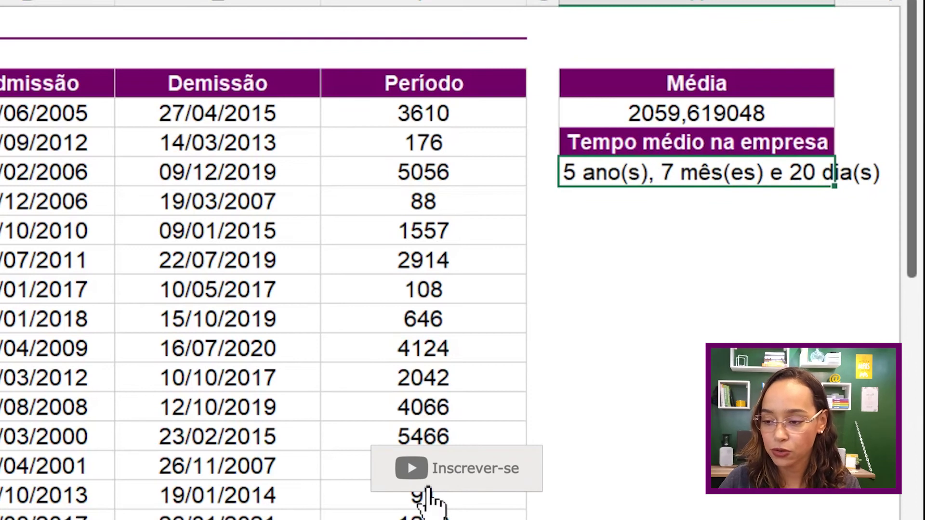
pyautogui.doubleClick(835, 2)
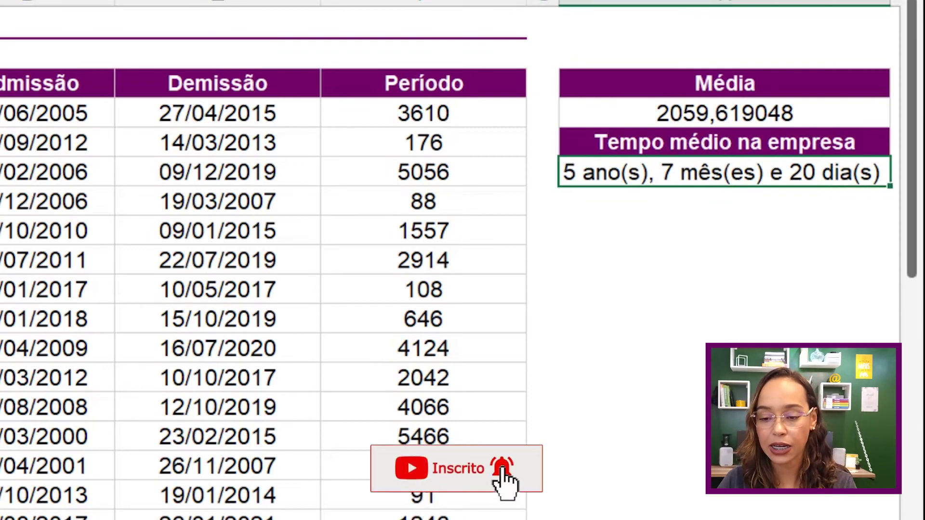